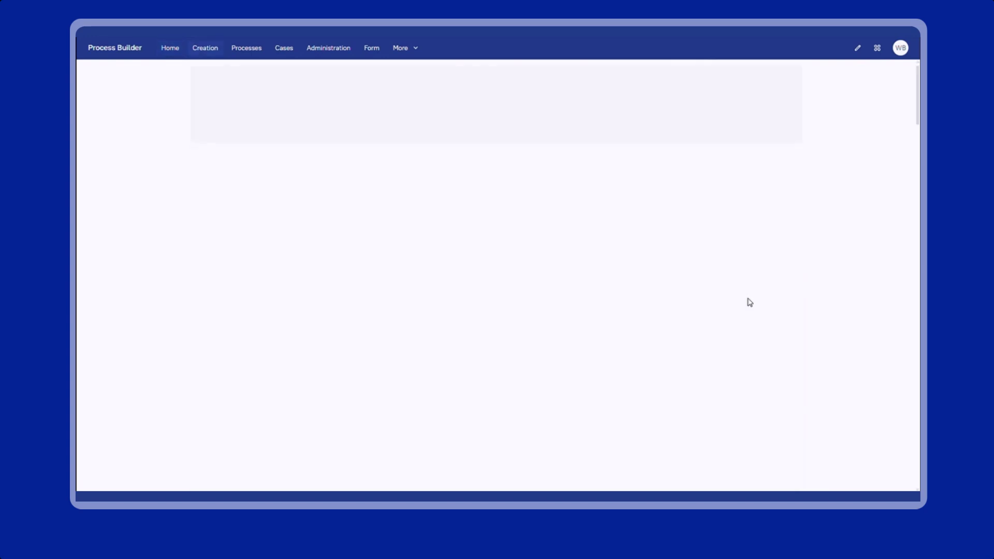
# Step: Name the process Payment Request, with category Finance and Accounting and criticality Moderate
pyautogui.write('P')
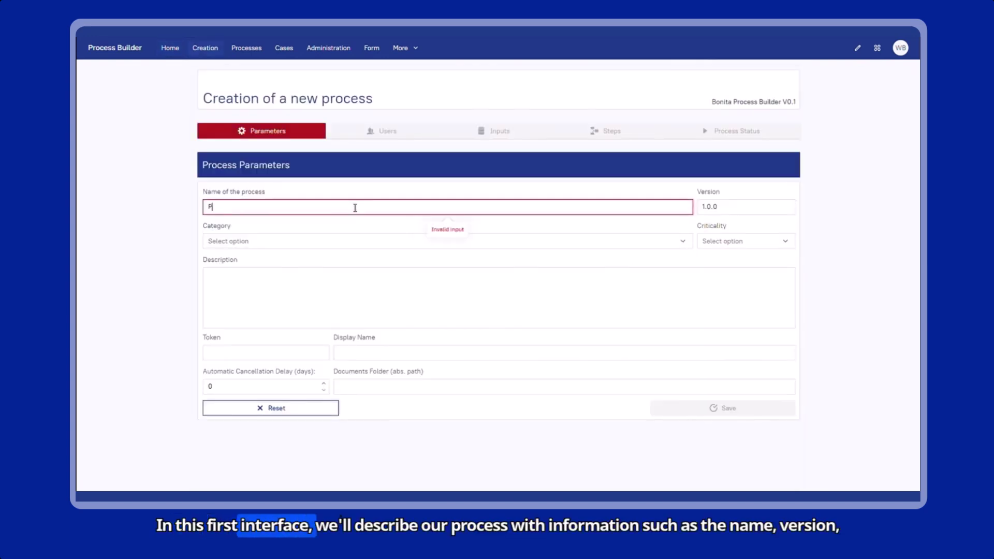
pyautogui.write('ayment Request')
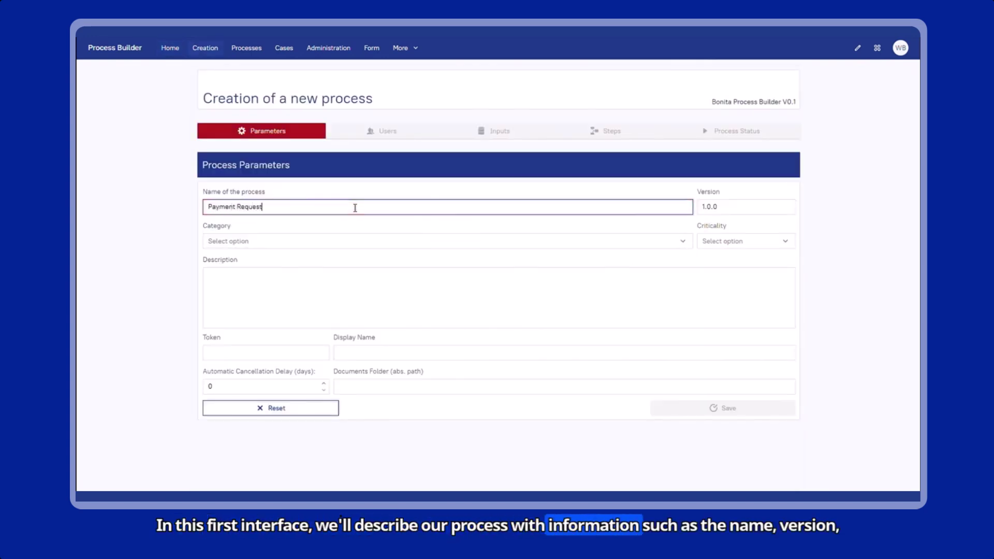
pyautogui.click(723, 207)
pyautogui.click(381, 242)
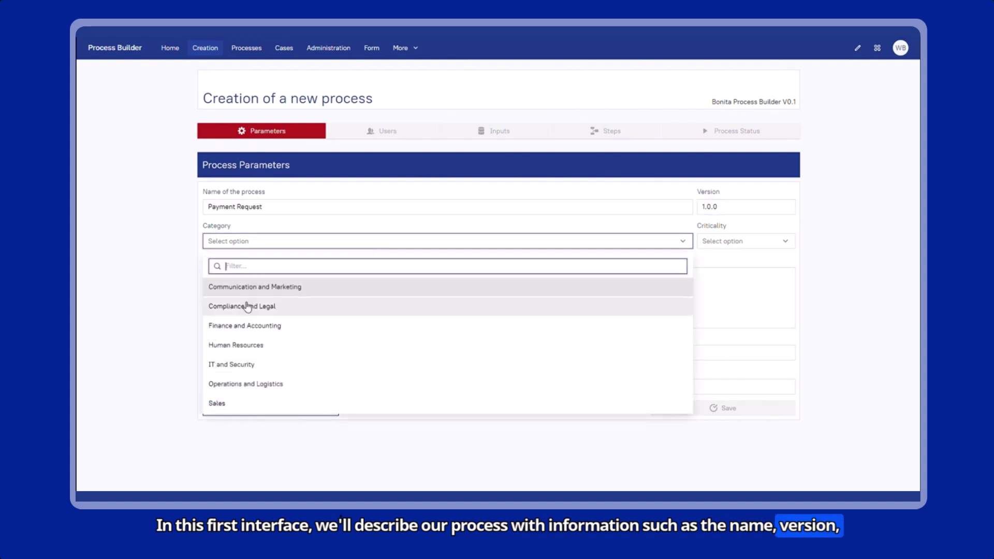
pyautogui.click(218, 326)
pyautogui.click(739, 241)
pyautogui.click(724, 309)
# Step: Fill in the description with Lorem ipsum text, the process token as payment_request and the display name as Payment Request
pyautogui.click(344, 301)
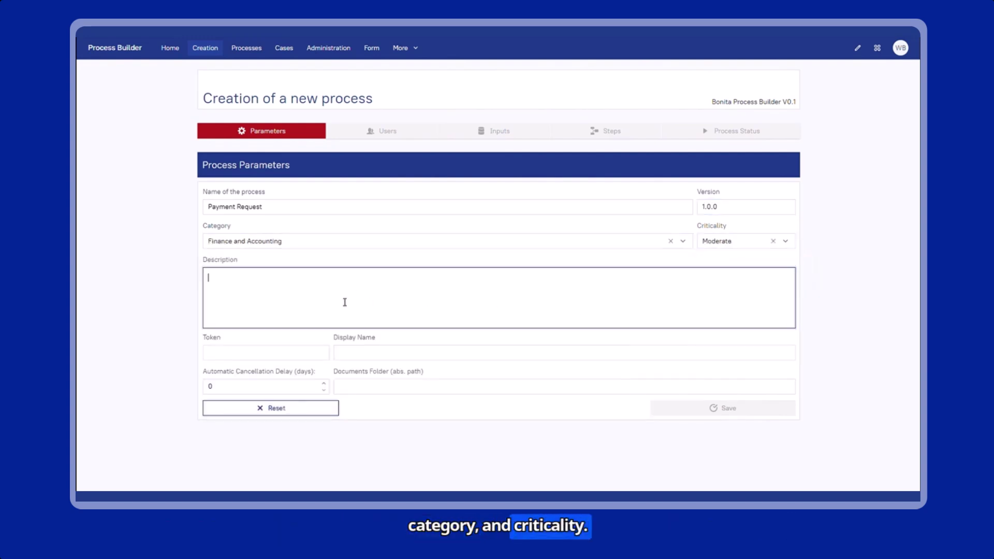
pyautogui.write('Lorem ipsum dolor sit amet, consectetur adipiscing elit, sed do eiusmod tempor incididunt ut labore et dolore magna aliqua. Ut enim ad minim veniam, quis nostrud exercitation ullamco laboris nisi ut aliquip ex ea commodo consequat.')
pyautogui.click(293, 357)
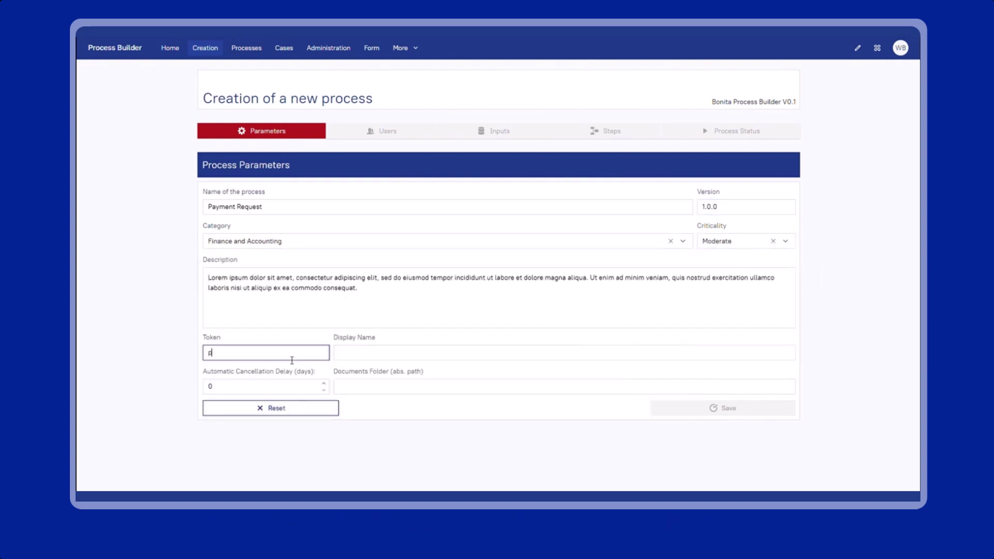
pyautogui.write('payement_request')
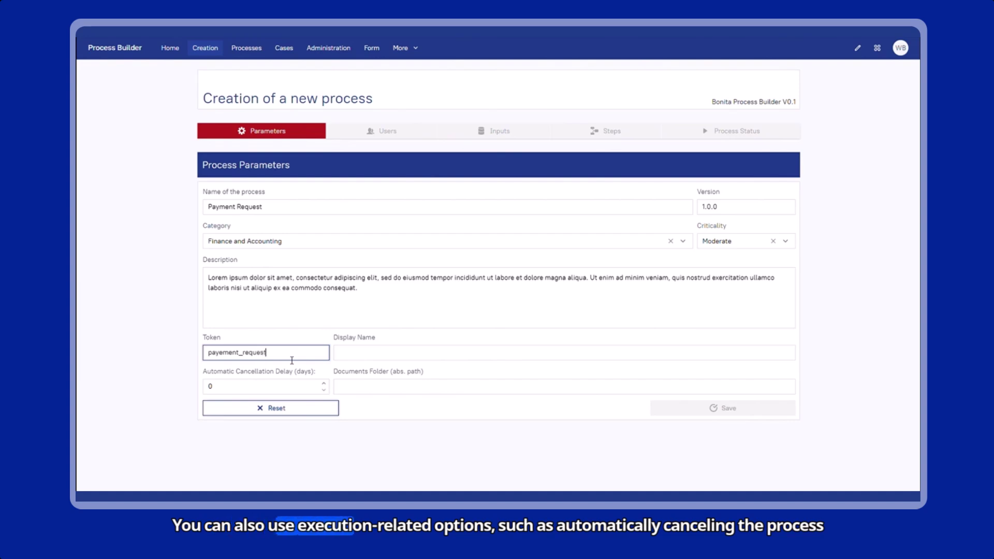
pyautogui.press('BackSpace')
pyautogui.click(352, 358)
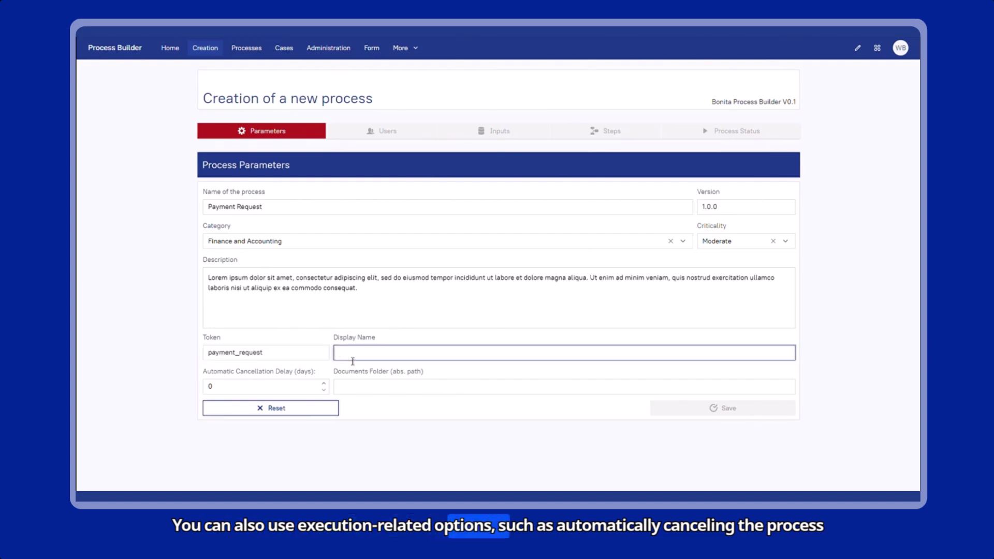
pyautogui.write('Payment Request')
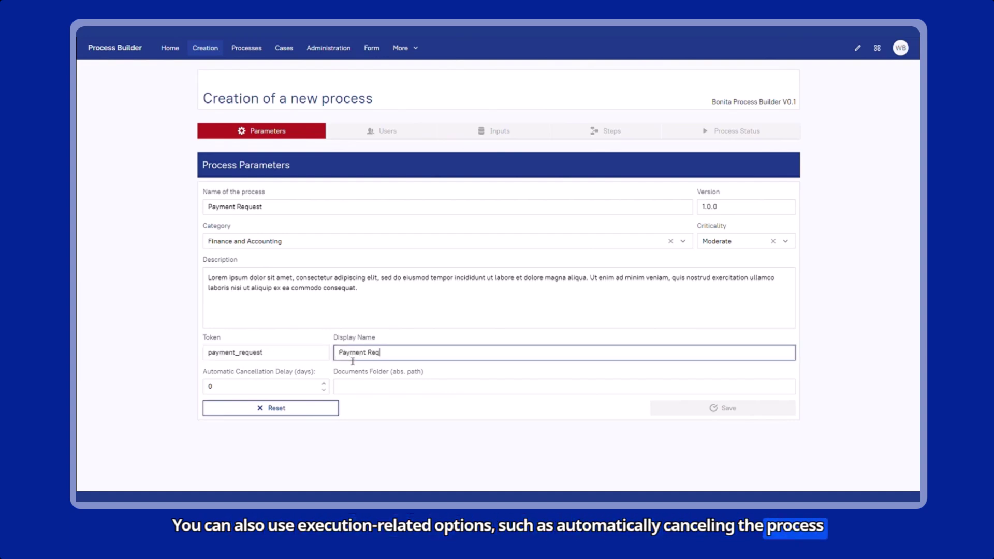
# Step: Set the documents folder to / and the automatic cancellation delay to 90 days, and save the process parameters
pyautogui.click(367, 394)
pyautogui.write('/')
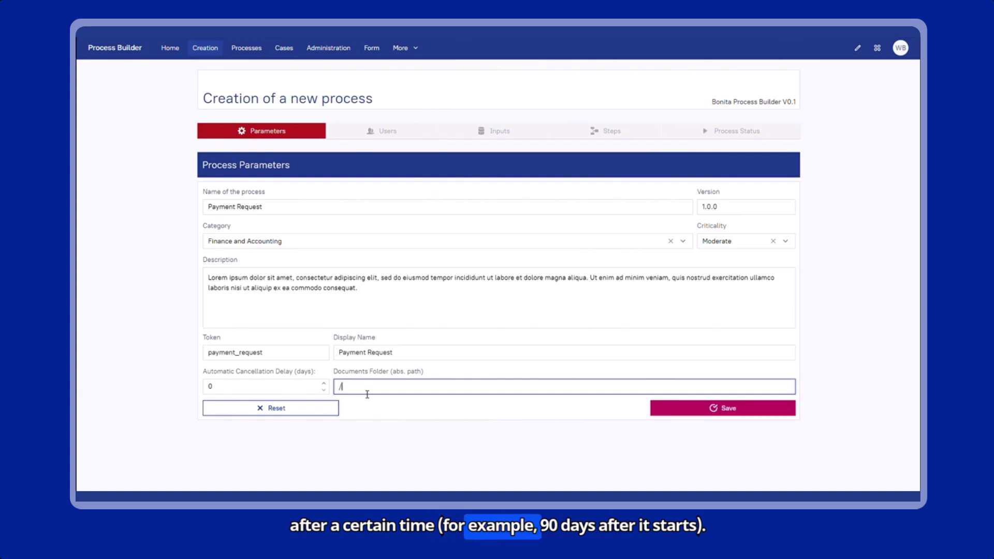
pyautogui.click(279, 389)
pyautogui.doubleClick(280, 389)
pyautogui.write('90')
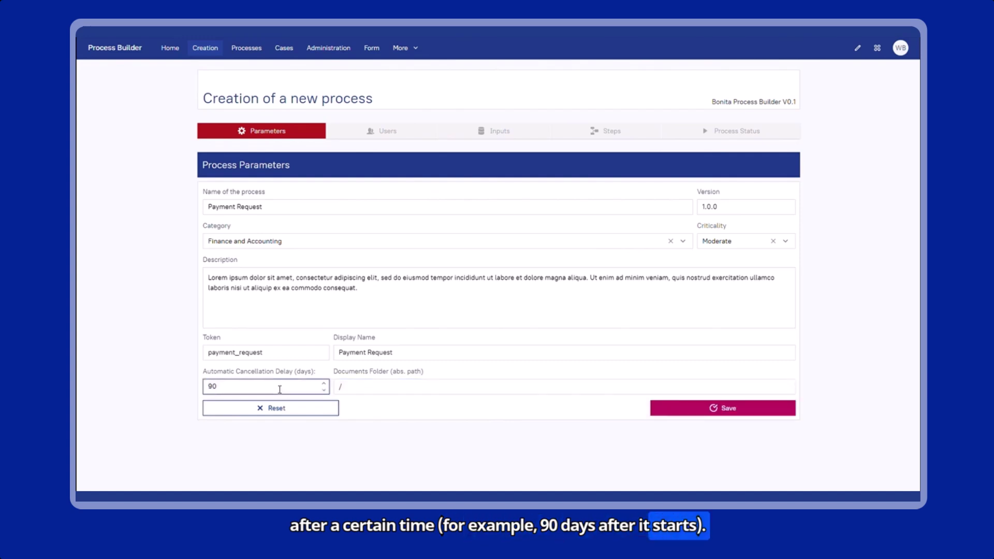
pyautogui.click(714, 408)
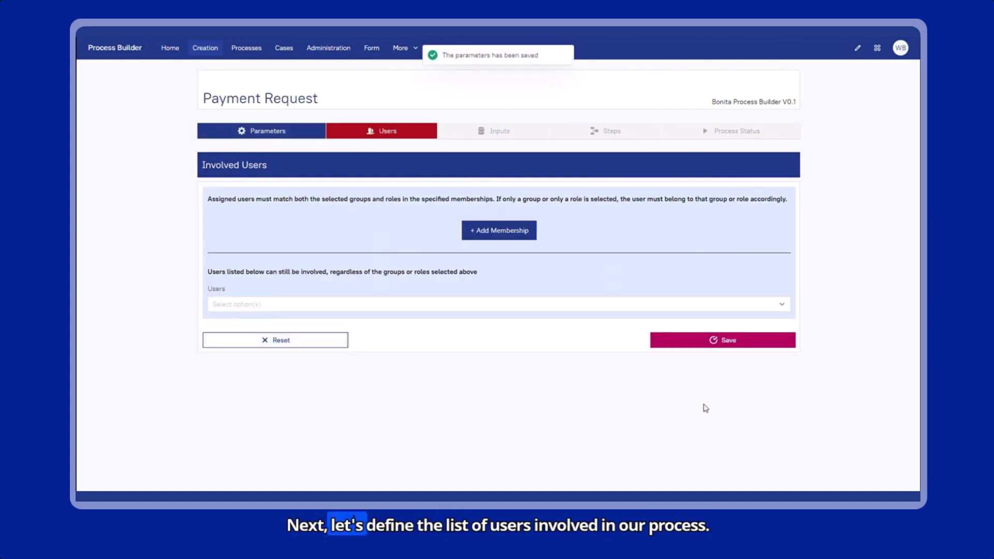
# Step: Add a membership to the involved users with the role Member and no group
pyautogui.click(507, 233)
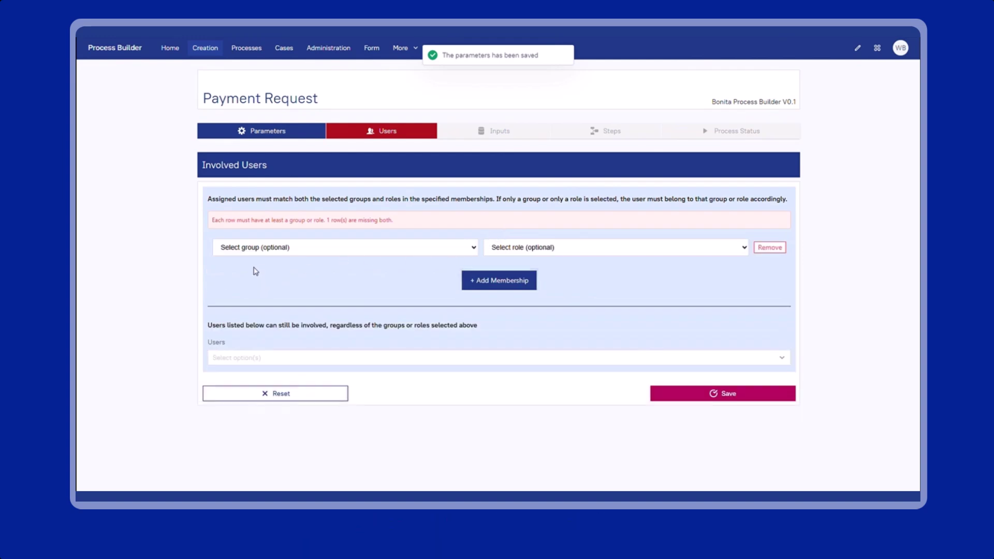
pyautogui.click(298, 250)
pyautogui.click(503, 247)
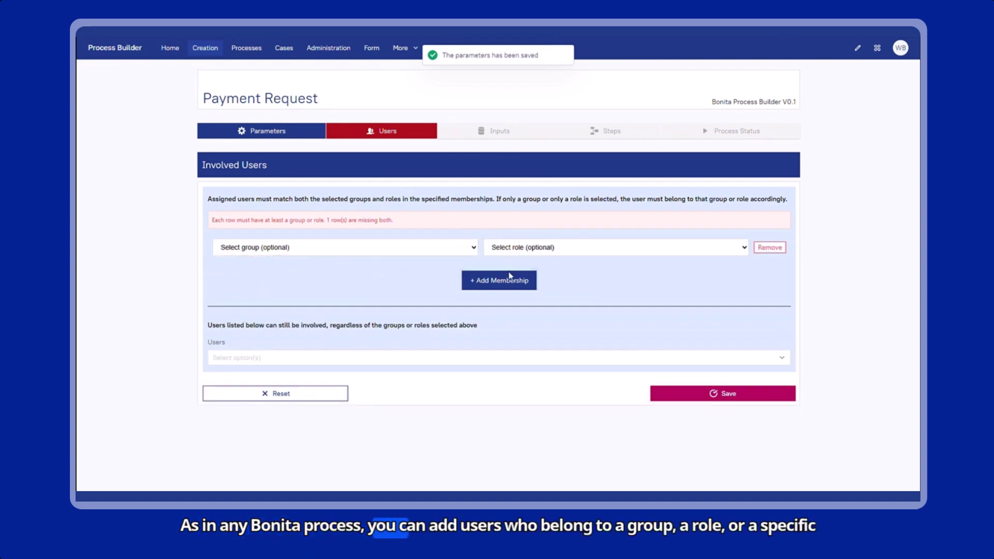
pyautogui.click(500, 268)
# Step: Add a second membership with the group Finance and the role Member, and save the involved users
pyautogui.click(499, 265)
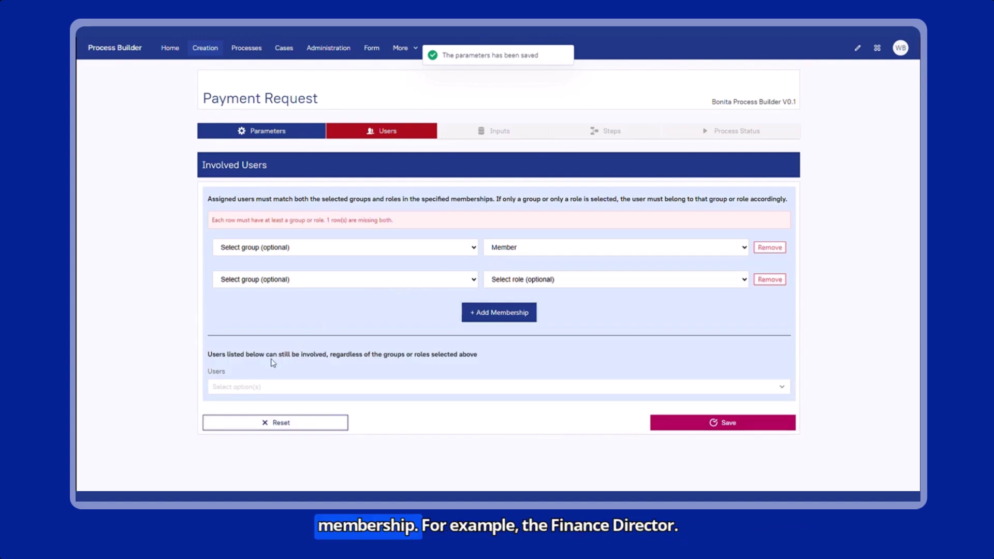
pyautogui.click(268, 327)
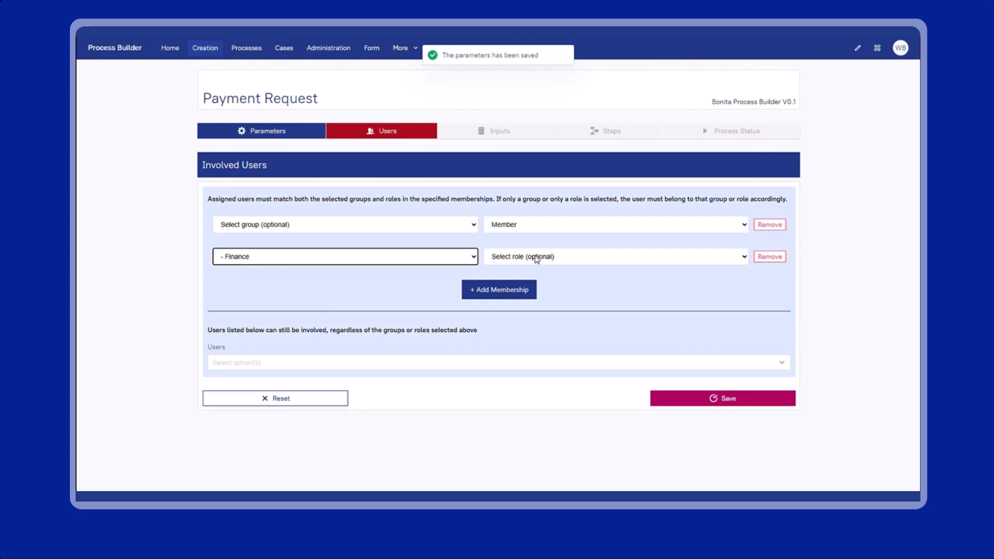
pyautogui.click(519, 282)
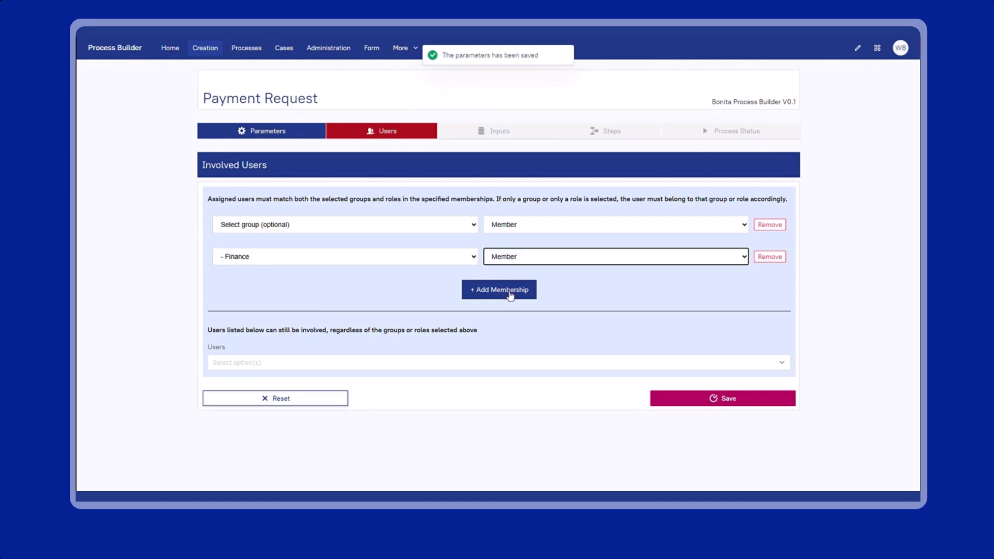
pyautogui.click(715, 399)
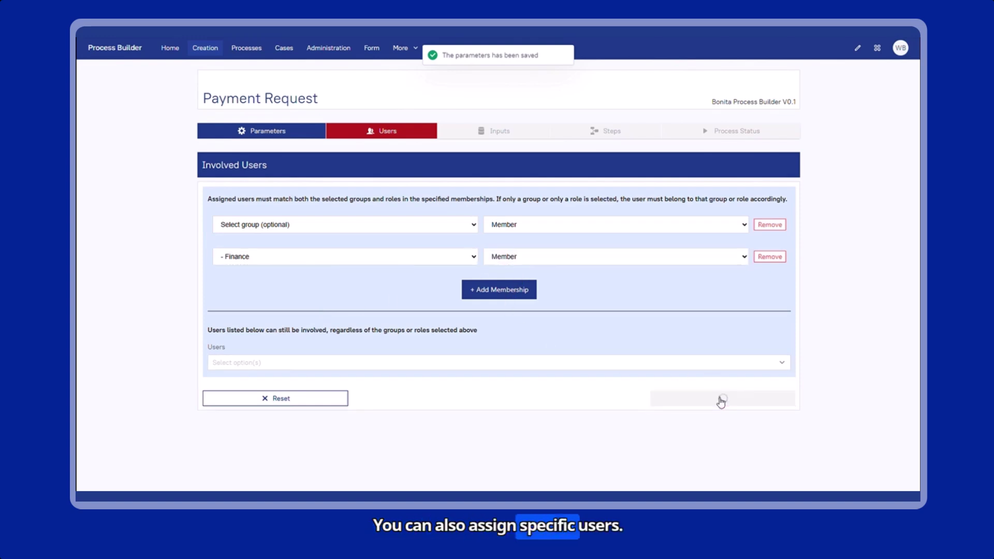
# Step: Title the first data section Payment Request, remove its placeholder description and save the section
pyautogui.write('Payment Request')
pyautogui.press('Tab')
pyautogui.hotkey('ctrl', 'a')
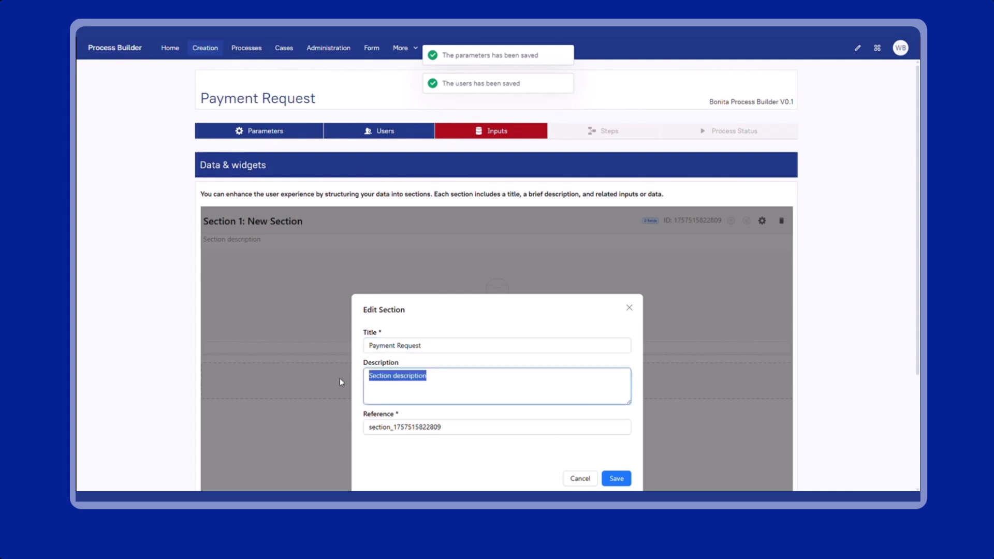
pyautogui.press('BackSpace')
pyautogui.click(616, 479)
# Step: Add a Text Input field labelled Object to the Payment Request section
pyautogui.click(498, 331)
pyautogui.click(766, 245)
pyautogui.moveTo(404, 341); pyautogui.dragTo(333, 346)
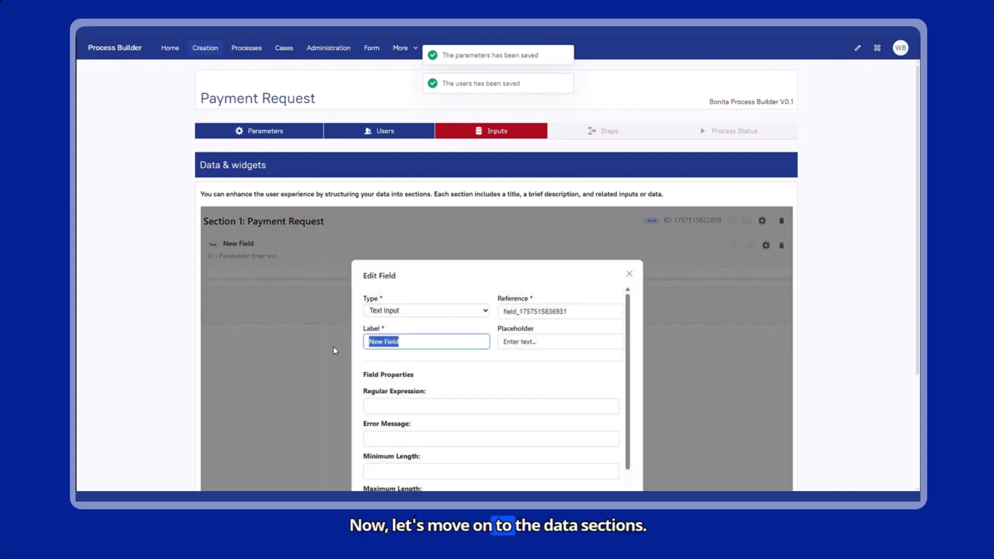
pyautogui.scroll(-2, 425, 239)
pyautogui.write('Object')
pyautogui.click(616, 415)
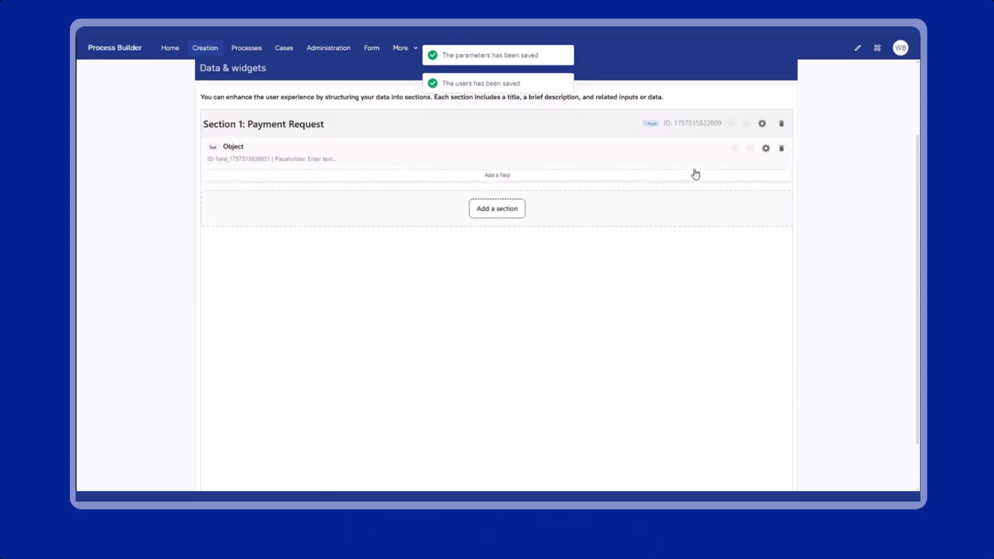
# Step: Add a text area field labelled Justification to the Payment Request section
pyautogui.click(504, 174)
pyautogui.click(766, 171)
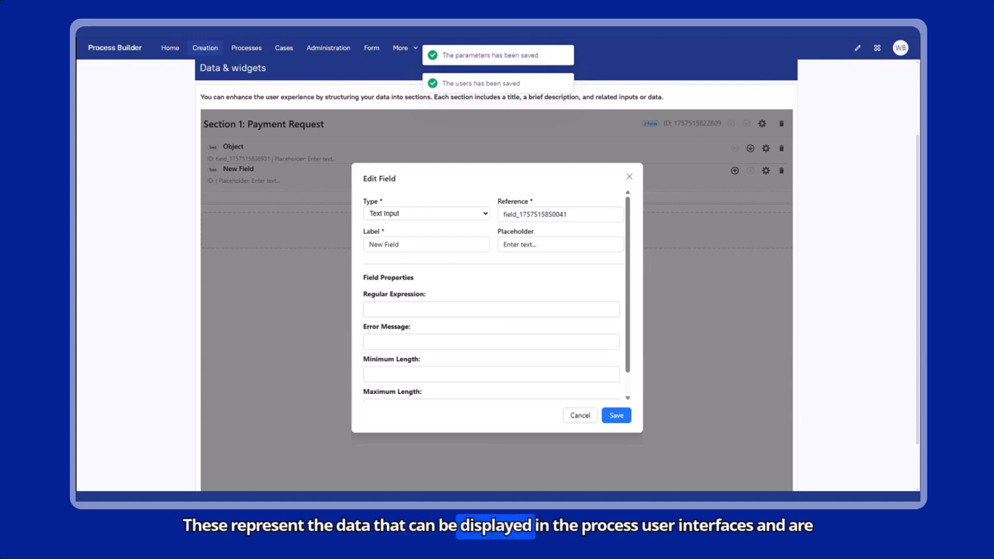
pyautogui.click(408, 248)
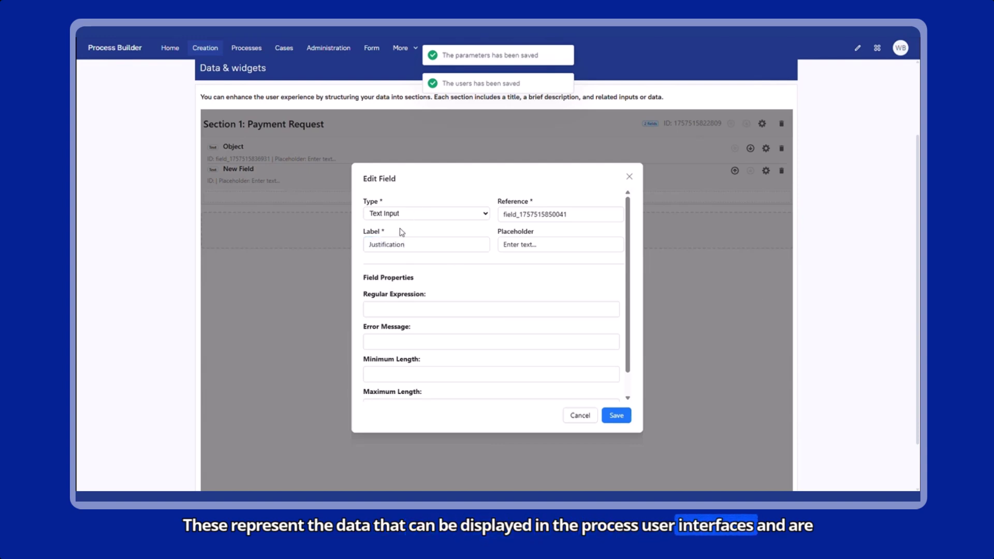
pyautogui.click(616, 416)
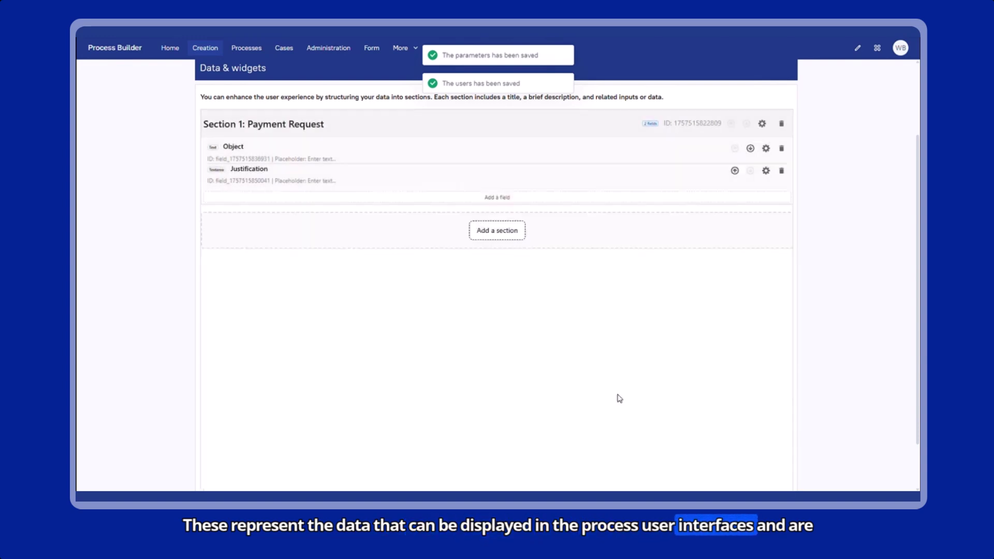
# Step: Add a Number Input field labelled Amount with the unit € to the Payment Request section
pyautogui.click(531, 198)
pyautogui.click(766, 192)
pyautogui.click(409, 213)
pyautogui.click(391, 266)
pyautogui.click(407, 246)
pyautogui.press('BackSpace')
pyautogui.press('BackSpace')
pyautogui.press('BackSpace')
pyautogui.press('BackSpace')
pyautogui.press('BackSpace')
pyautogui.press('BackSpace')
pyautogui.press('BackSpace')
pyautogui.press('BackSpace')
pyautogui.press('BackSpace')
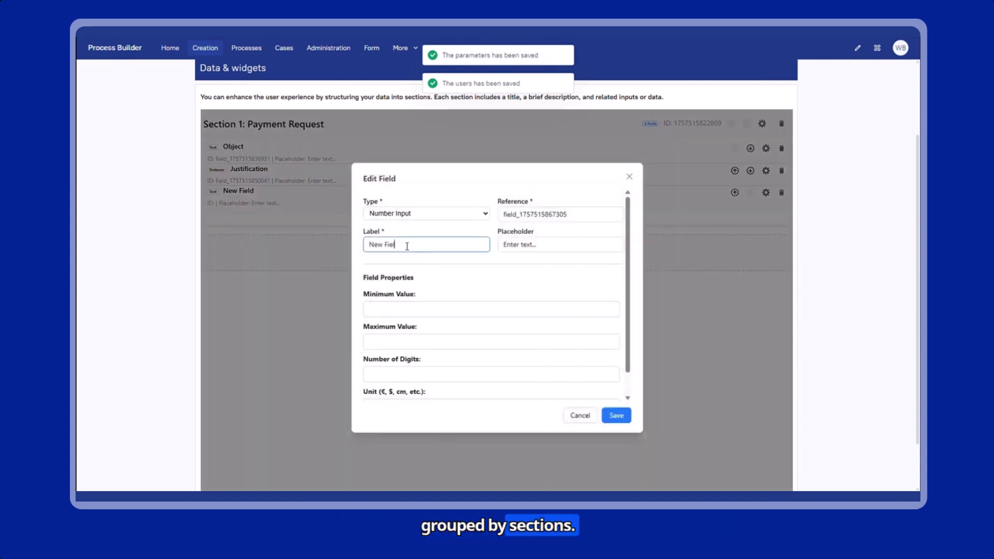
pyautogui.write('Amount')
pyautogui.scroll(-1, 422, 391)
pyautogui.click(420, 383)
pyautogui.write('€')
pyautogui.click(614, 366)
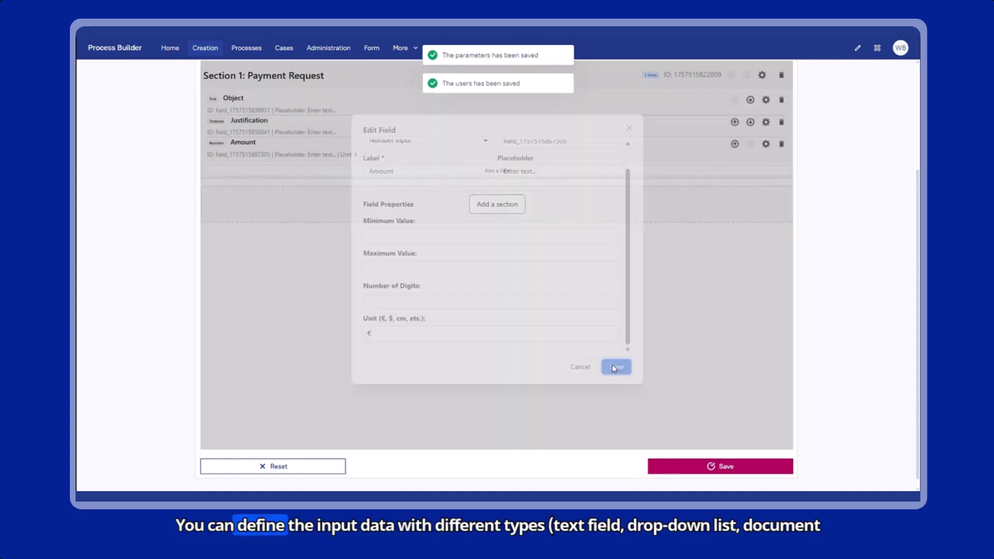
# Step: Add a Document Upload field labelled Attachment to the Payment Request section, allowing PDF documents and a maximum of 3 files
pyautogui.click(497, 170)
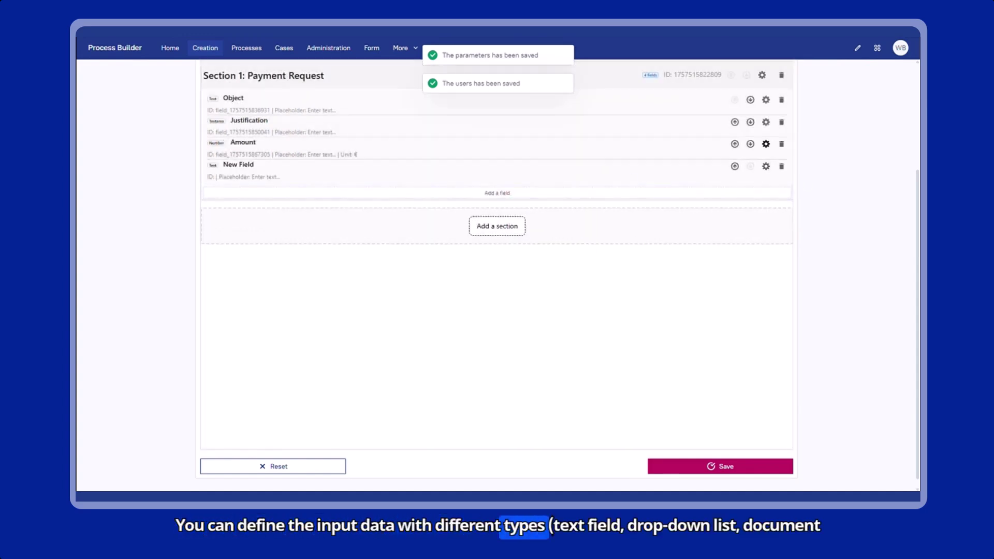
pyautogui.click(765, 166)
pyautogui.click(405, 166)
pyautogui.click(396, 299)
pyautogui.moveTo(406, 197); pyautogui.dragTo(357, 200)
pyautogui.write('Attachment')
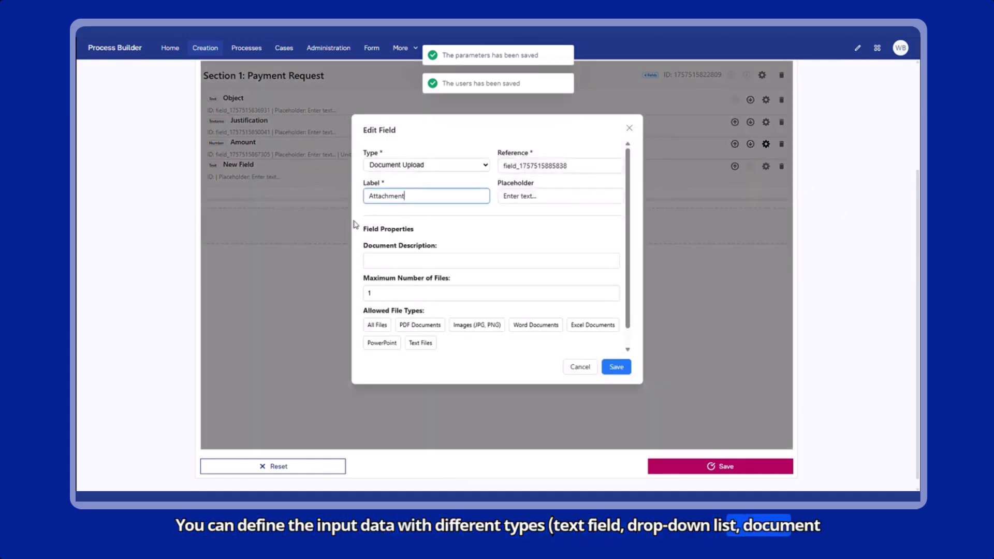
pyautogui.click(420, 325)
pyautogui.moveTo(390, 294); pyautogui.dragTo(363, 294)
pyautogui.write('3')
pyautogui.click(616, 366)
# Step: Add a second section titled Manager Approval with an empty description
pyautogui.click(499, 225)
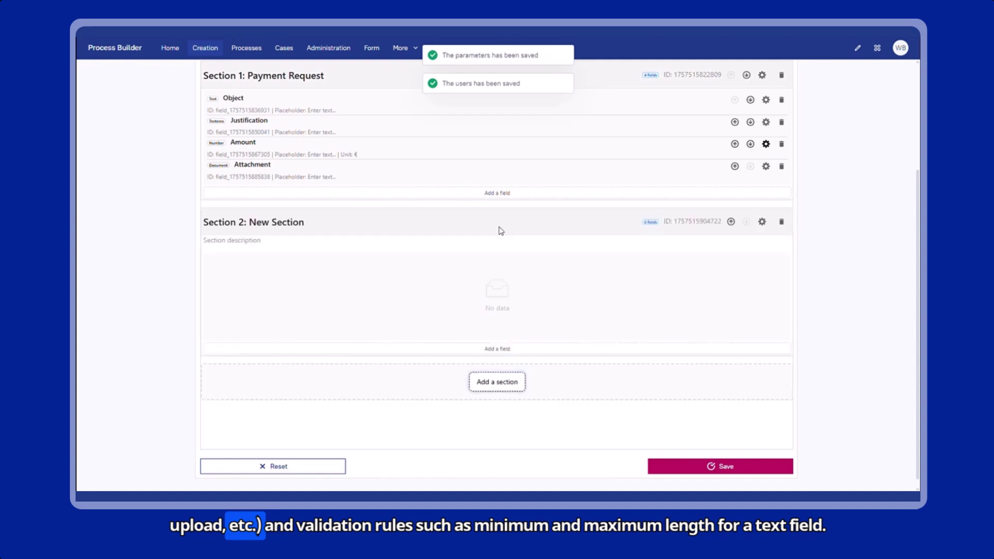
pyautogui.moveTo(407, 200); pyautogui.dragTo(360, 201)
pyautogui.write('Manager Approval')
pyautogui.moveTo(428, 231); pyautogui.dragTo(331, 241)
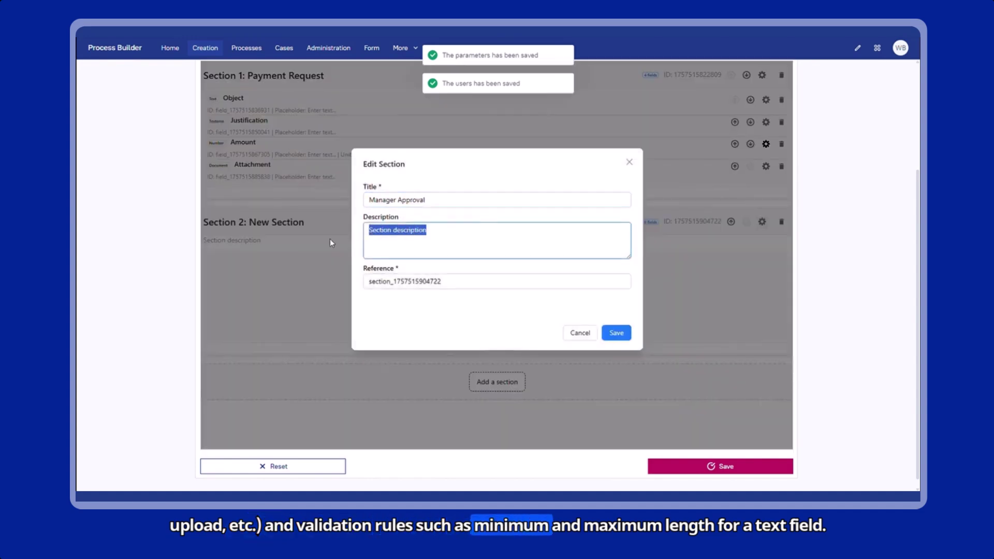
pyautogui.press('BackSpace')
pyautogui.click(617, 334)
# Step: Add a text area field labelled Comment to the Manager Approval section
pyautogui.click(498, 333)
pyautogui.click(766, 246)
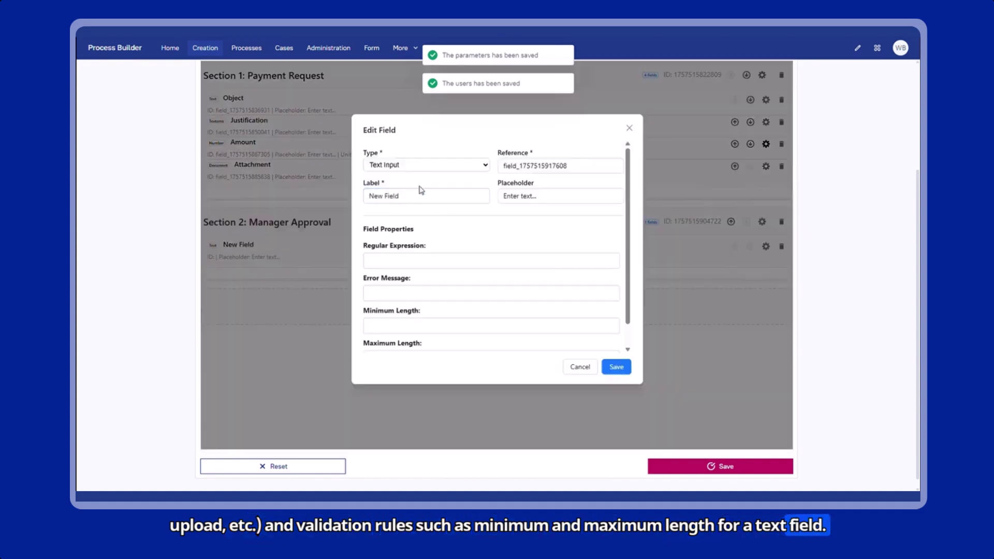
pyautogui.moveTo(409, 196); pyautogui.dragTo(365, 196)
pyautogui.write('Comment')
pyautogui.click(616, 367)
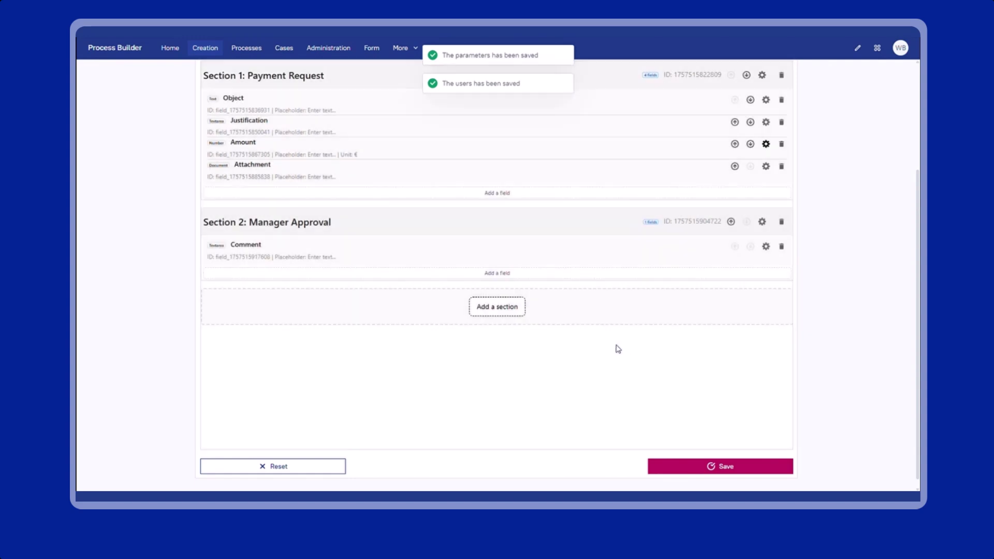
# Step: Add a third section titled Finance Approval with an empty description
pyautogui.click(496, 305)
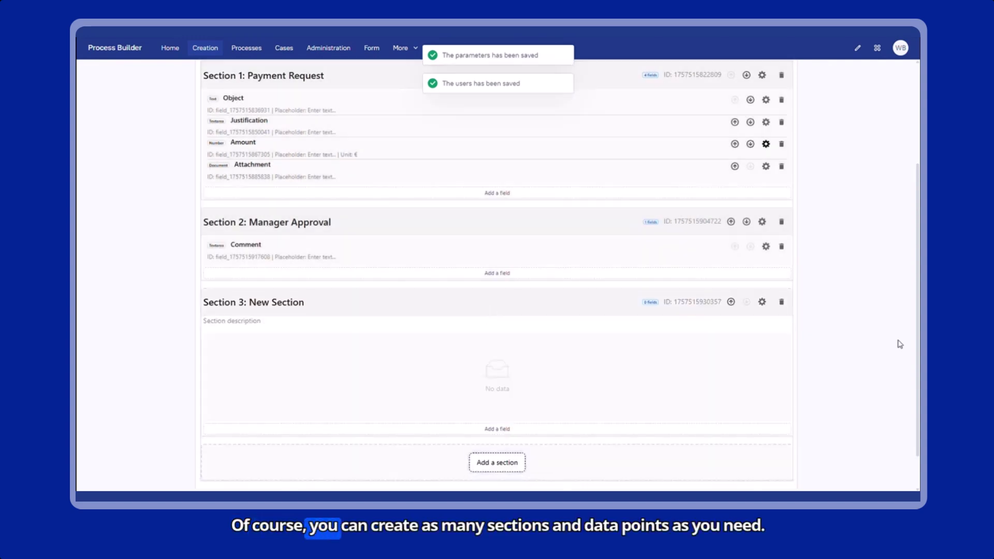
pyautogui.click(762, 302)
pyautogui.moveTo(437, 215); pyautogui.dragTo(365, 216)
pyautogui.write('Finance Approval')
pyautogui.moveTo(428, 246); pyautogui.dragTo(361, 250)
pyautogui.press('BackSpace')
pyautogui.click(616, 349)
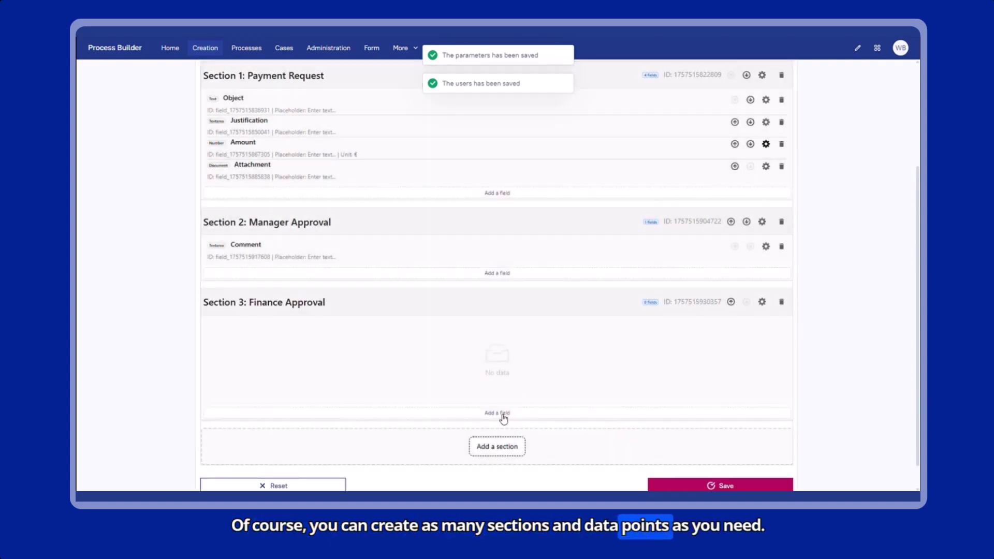
# Step: Add a text area field labelled Comment to the Finance Approval section and save the process inputs
pyautogui.click(498, 416)
pyautogui.click(765, 327)
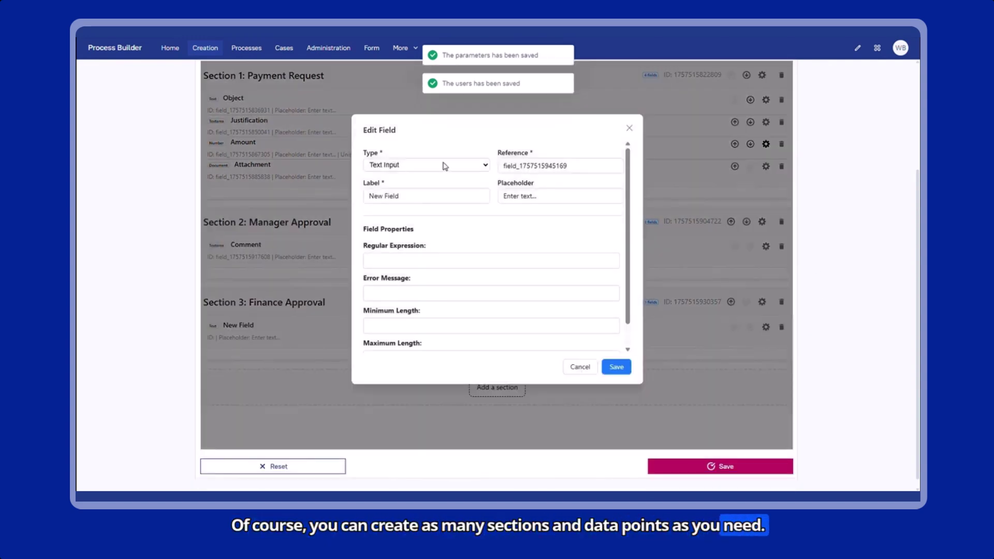
pyautogui.tripleClick(398, 202)
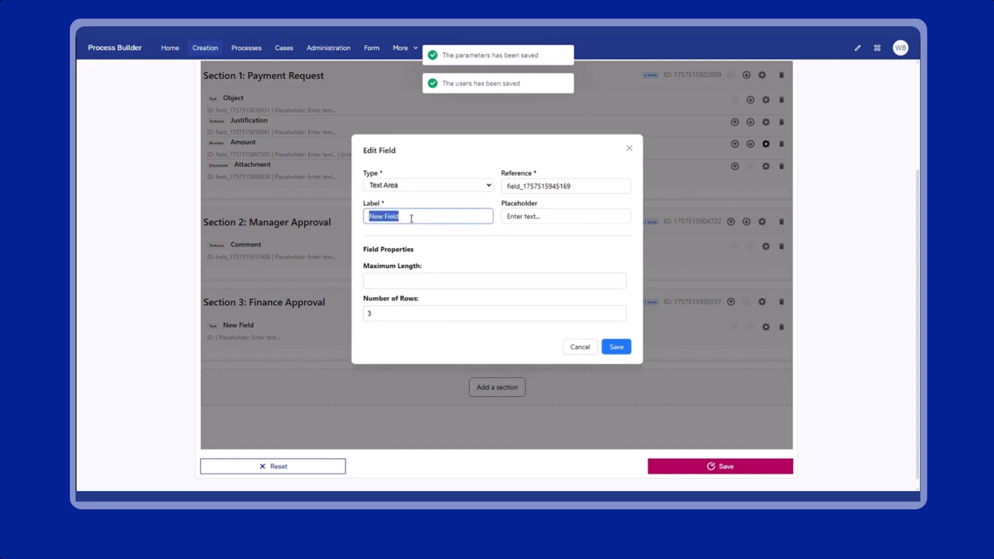
pyautogui.write('Comment')
pyautogui.click(615, 346)
pyautogui.click(728, 467)
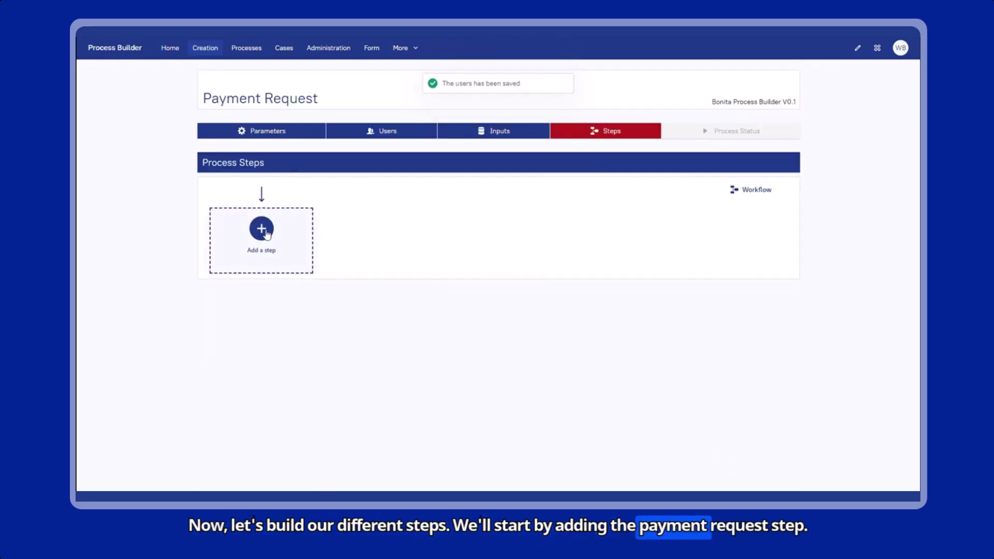
# Step: Add a first process step named Payment Request with a Lorem ipsum placeholder description
pyautogui.click(263, 230)
pyautogui.click(379, 227)
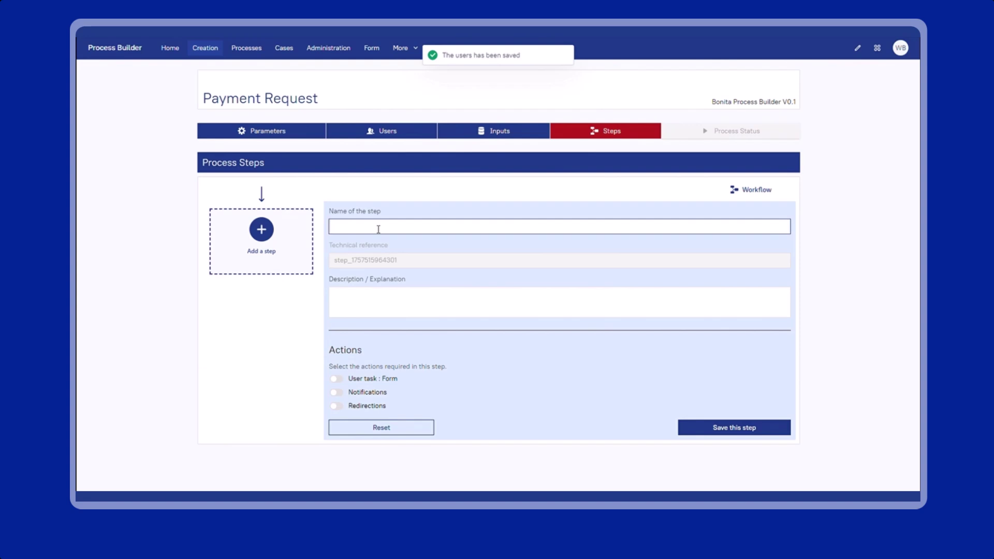
pyautogui.write('Payement')
pyautogui.press('BackSpace')
pyautogui.press('BackSpace')
pyautogui.press('BackSpace')
pyautogui.press('BackSpace')
pyautogui.press('BackSpace')
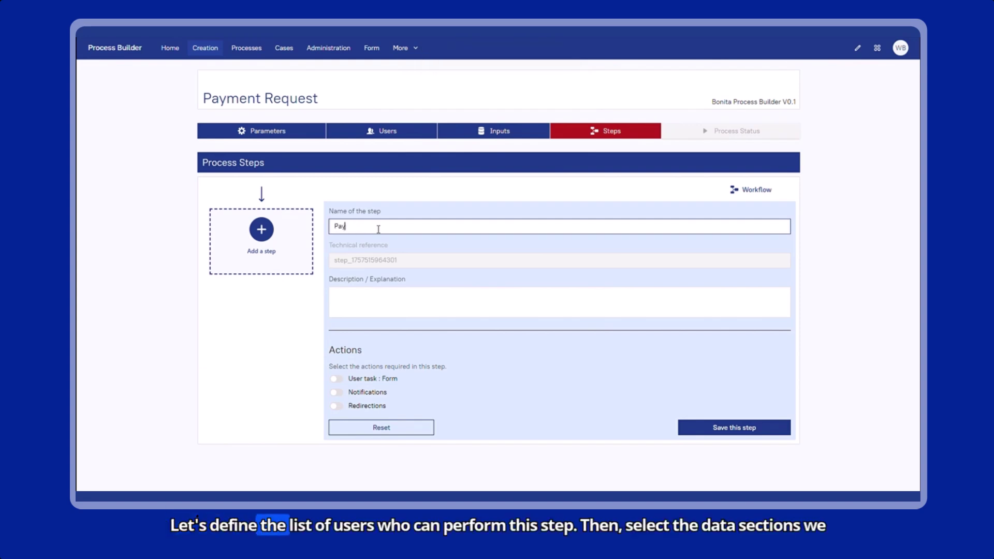
pyautogui.write('ment Request')
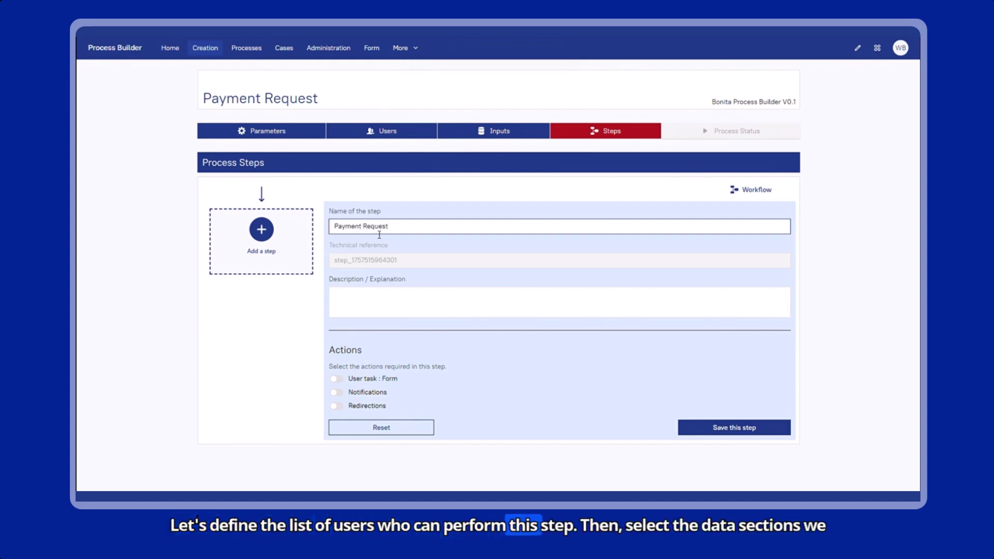
pyautogui.click(381, 306)
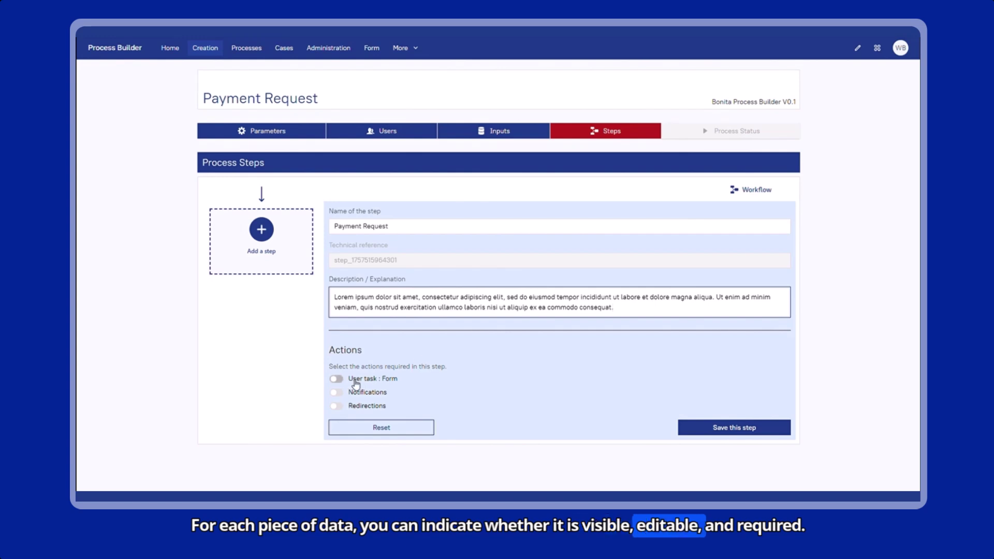
# Step: Enable the user task form for the Payment Request step and assign it to the membership Role: Member
pyautogui.click(334, 378)
pyautogui.scroll(-1, 448, 366)
pyautogui.scroll(-5, 448, 366)
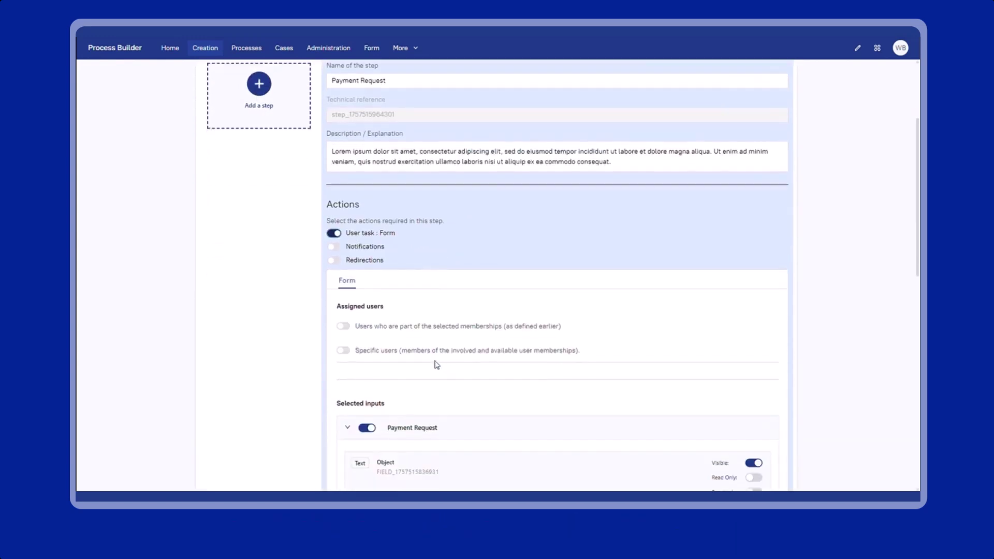
pyautogui.click(351, 181)
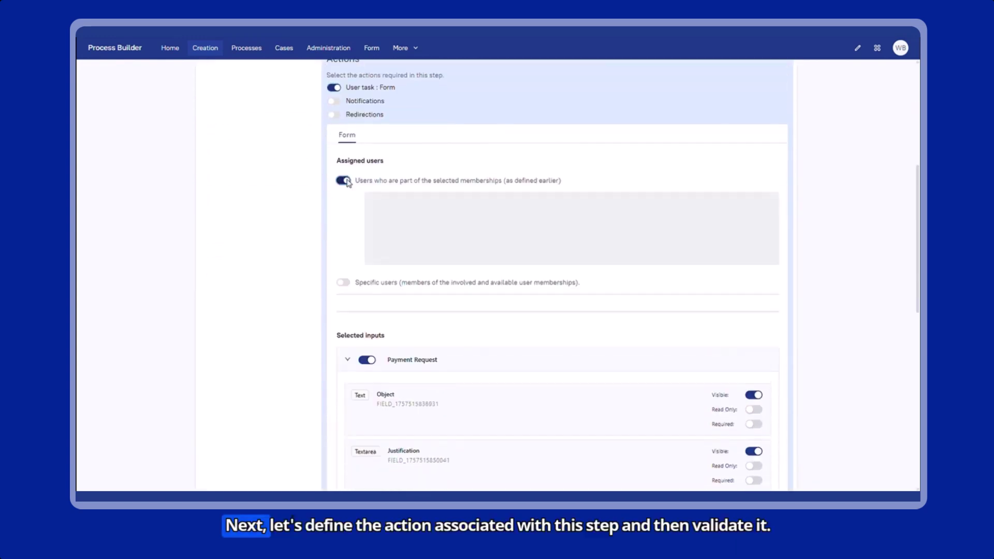
pyautogui.click(409, 201)
# Step: Make the Object, Justification, Amount and Attachment fields required, and hide the Manager Approval and Finance Approval sections in this form
pyautogui.scroll(-3, 433, 310)
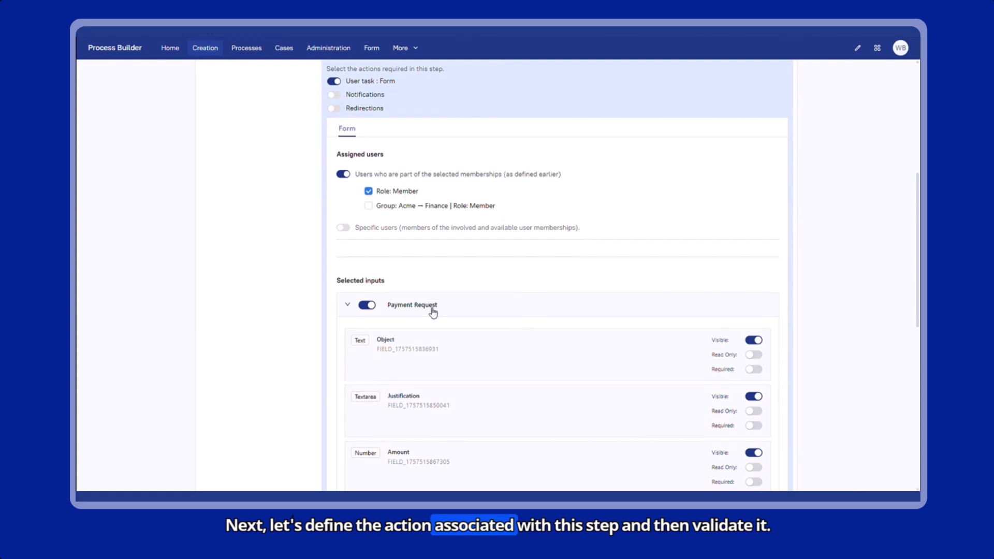
pyautogui.click(755, 230)
pyautogui.click(755, 286)
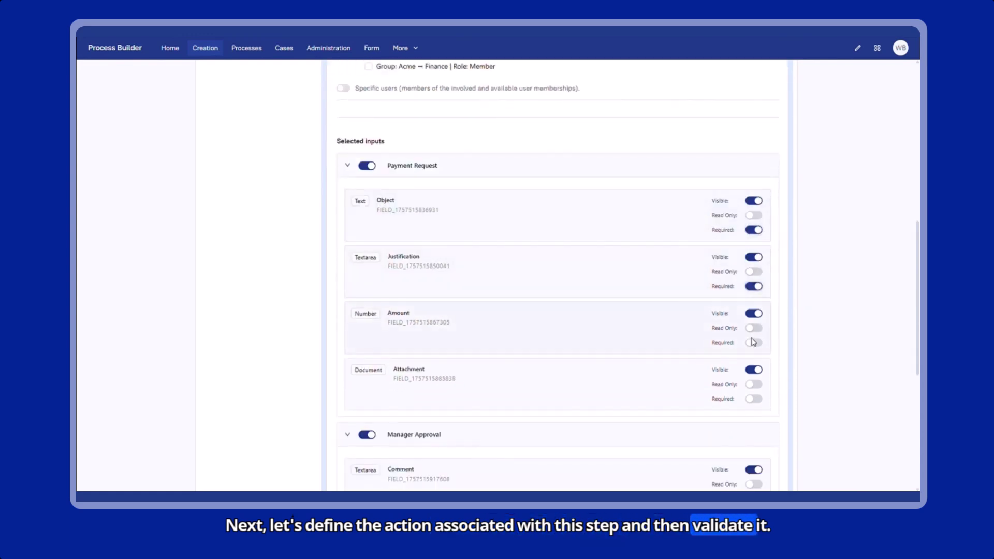
pyautogui.click(754, 343)
pyautogui.scroll(-3, 666, 378)
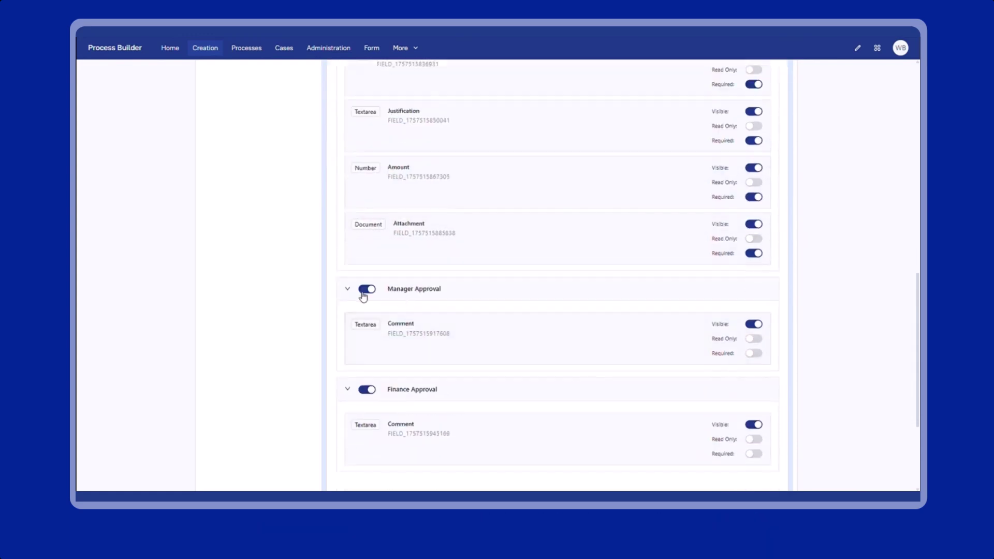
pyautogui.click(365, 289)
pyautogui.click(368, 319)
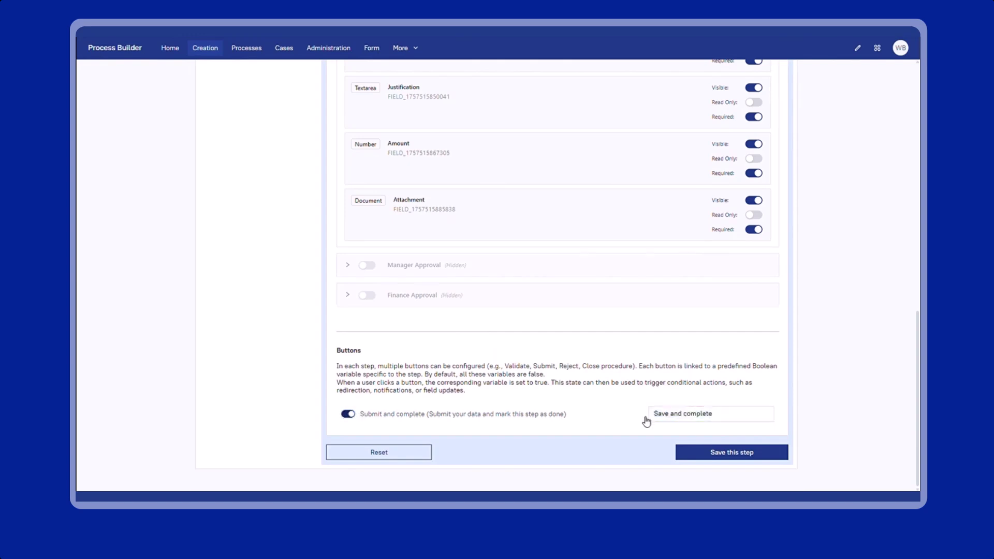
# Step: Label the form's Submit and complete button Request Payment and save the step
pyautogui.tripleClick(728, 417)
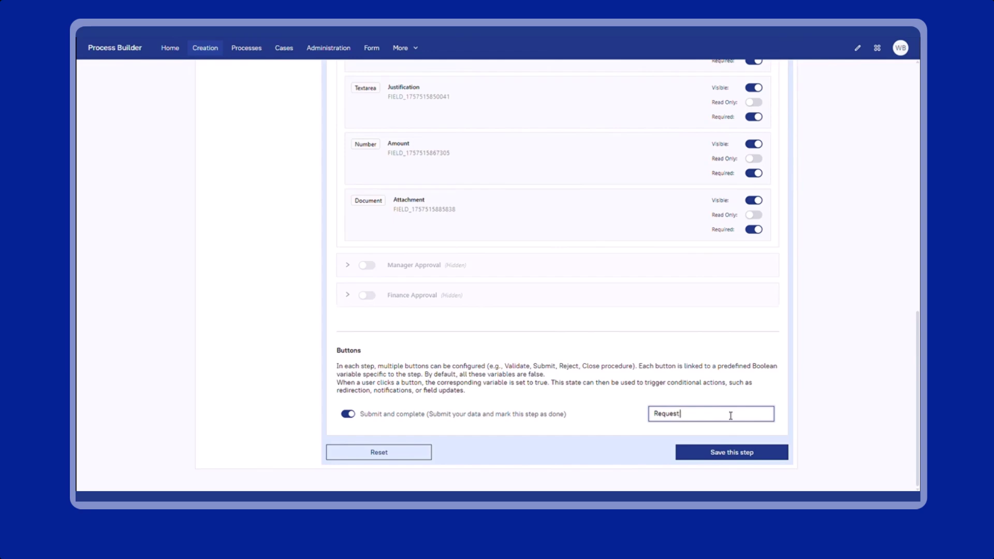
pyautogui.press('BackSpace')
pyautogui.press('BackSpace')
pyautogui.press('BackSpace')
pyautogui.press('BackSpace')
pyautogui.press('BackSpace')
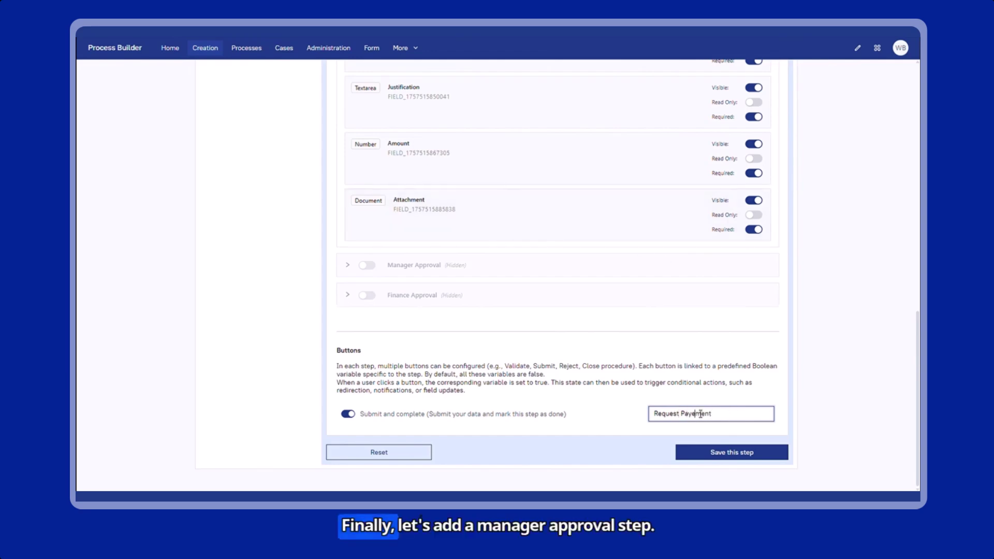
pyautogui.write('ment')
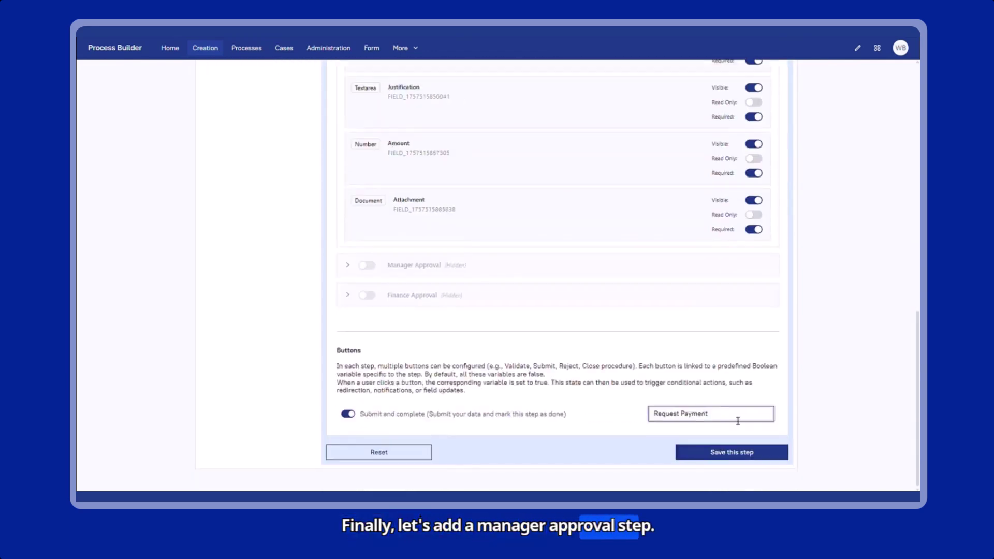
pyautogui.click(734, 453)
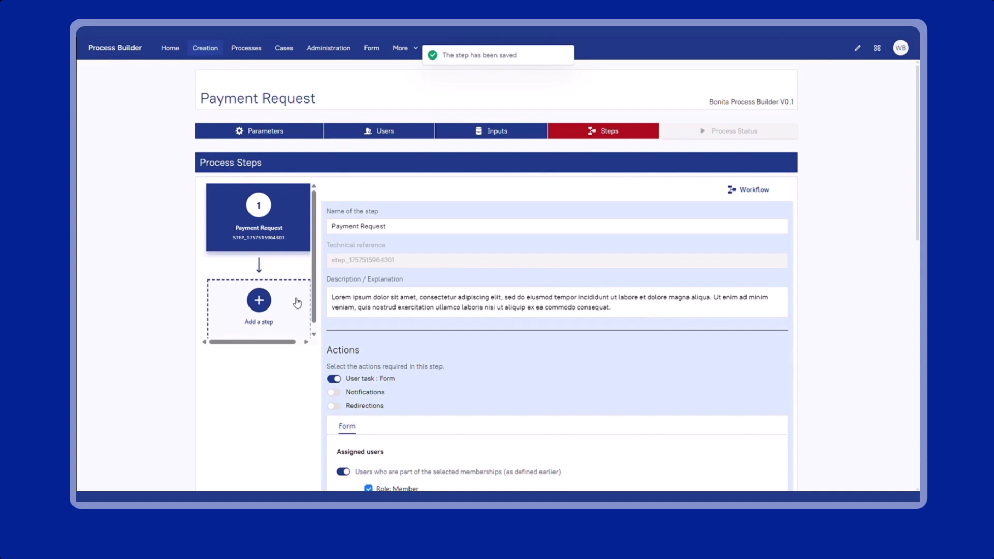
# Step: Add a second process step named Manager Approval with an empty description
pyautogui.click(289, 310)
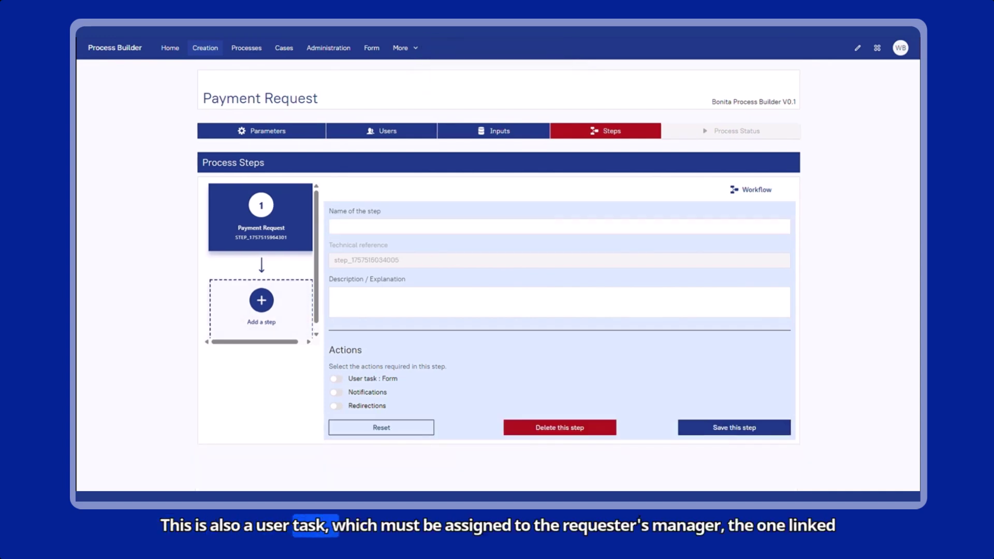
pyautogui.click(517, 227)
pyautogui.write('Manager Approval')
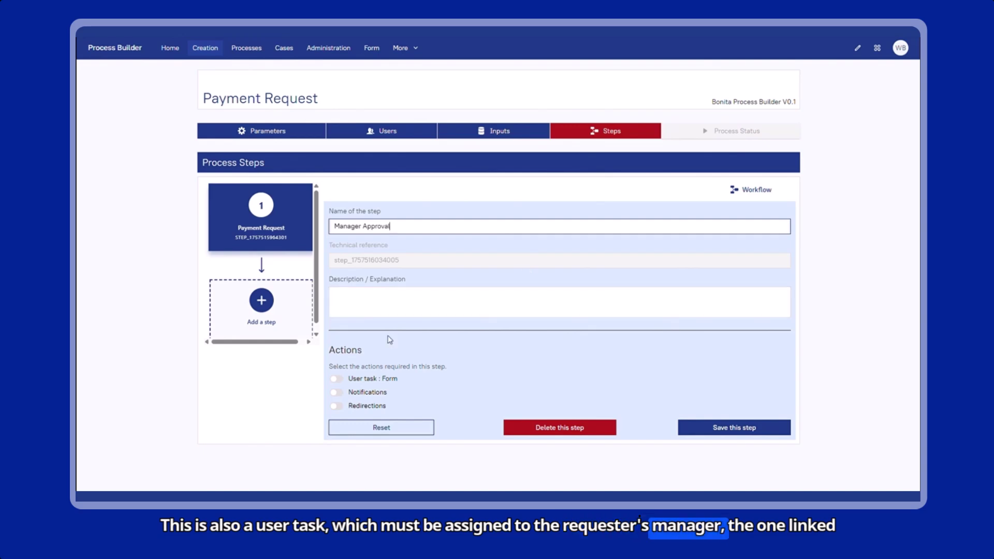
pyautogui.click(373, 309)
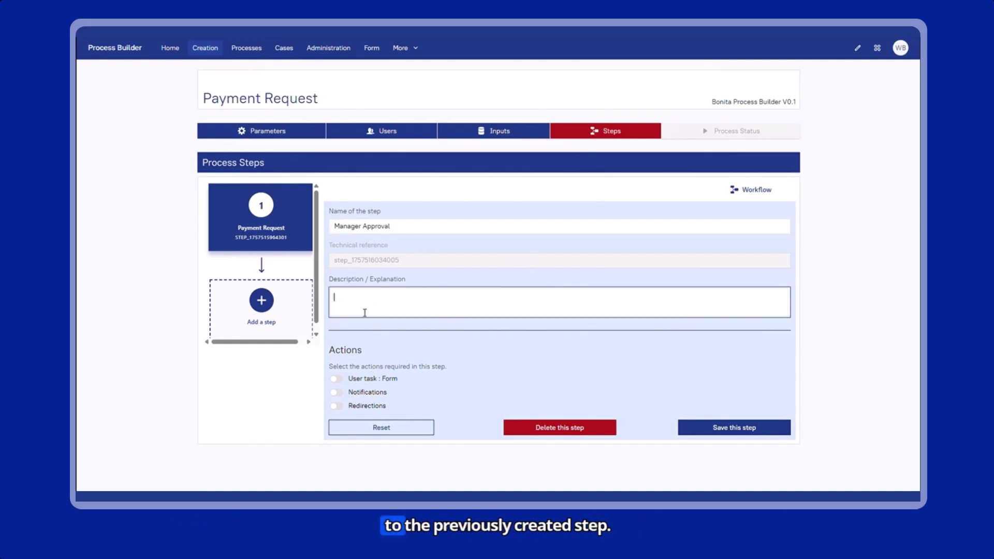
# Step: Enable the user task form for Manager Approval and assign it to the manager of the user who handled the Payment Request step
pyautogui.click(337, 380)
pyautogui.scroll(-2, 433, 361)
pyautogui.click(344, 393)
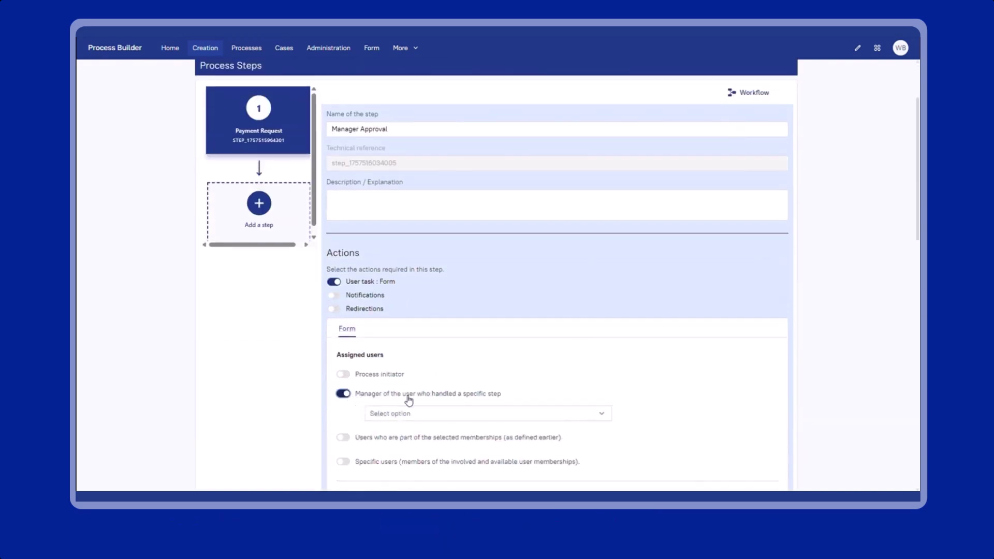
pyautogui.click(409, 413)
pyautogui.click(403, 459)
pyautogui.scroll(-1, 661, 404)
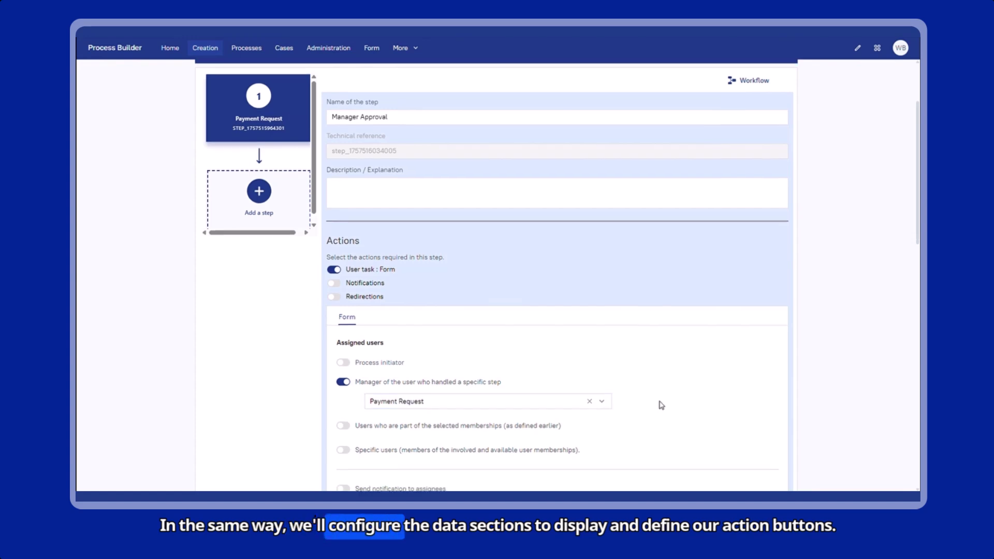
# Step: Set all four Payment Request fields to read-only and hide the Finance Approval section in the Manager Approval form
pyautogui.scroll(-7, 658, 399)
pyautogui.click(754, 239)
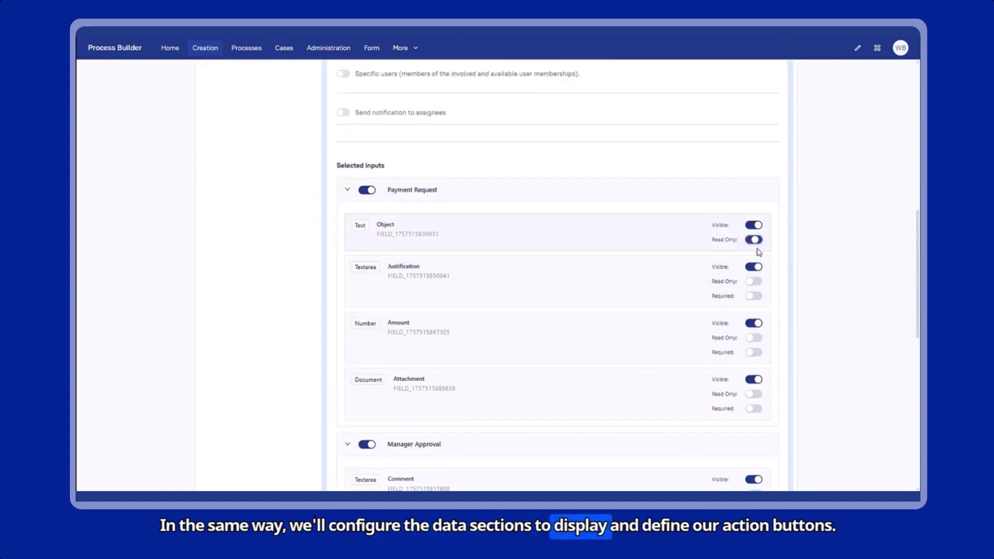
pyautogui.click(754, 281)
pyautogui.click(754, 323)
pyautogui.click(754, 365)
pyautogui.scroll(-2, 733, 365)
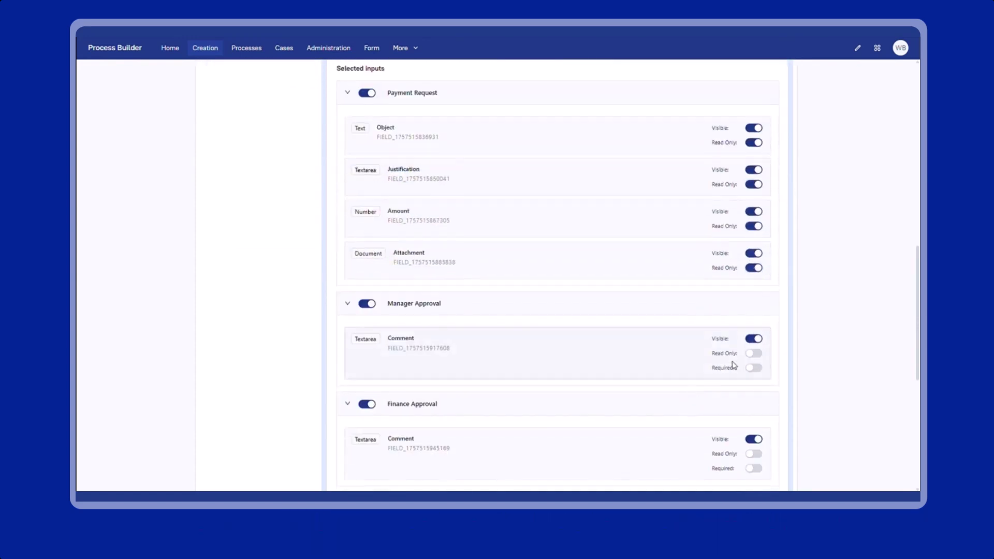
pyautogui.click(367, 404)
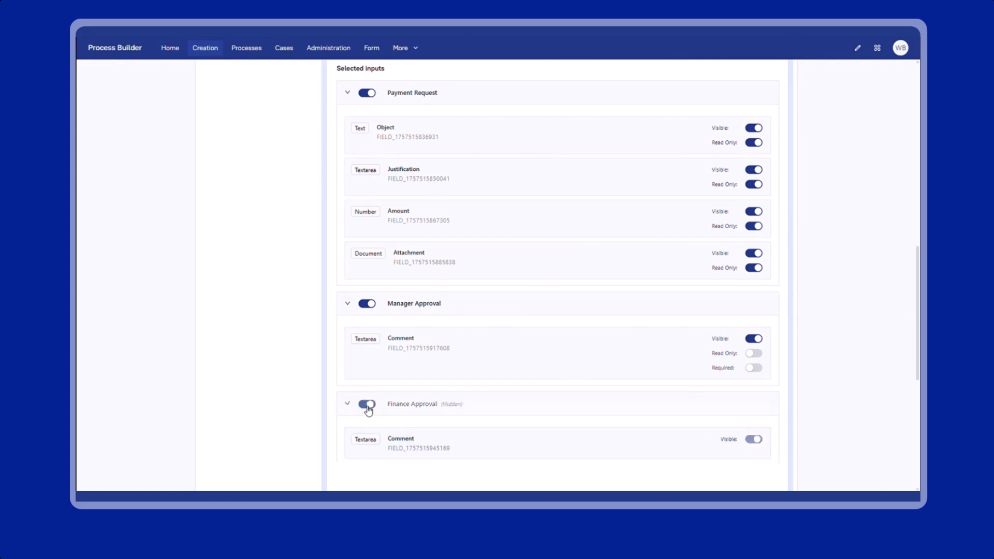
# Step: Enable a Submit and approve button labelled Approve request and a Reject request button for Manager Approval, and save the step
pyautogui.scroll(-4, 439, 413)
pyautogui.click(357, 394)
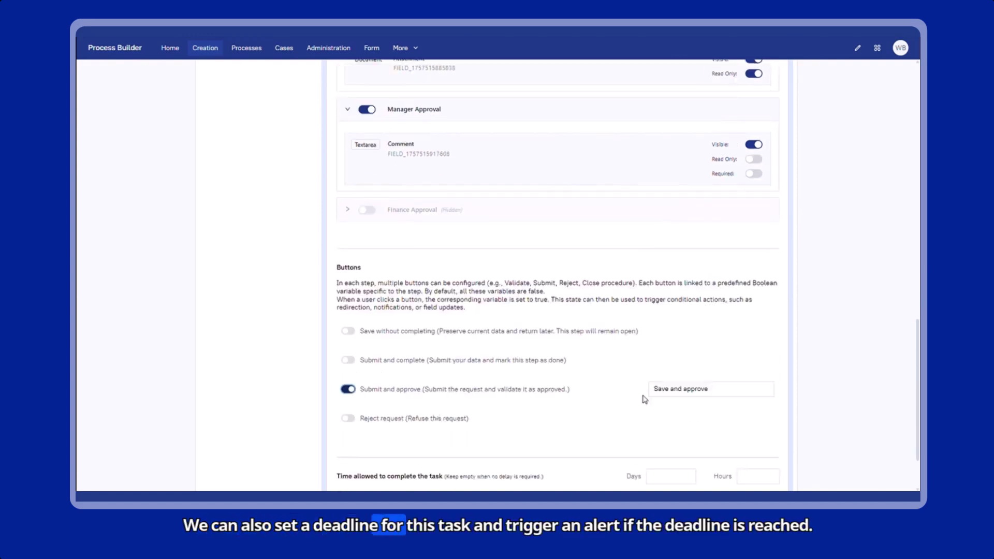
pyautogui.click(714, 392)
pyautogui.write('Approve request')
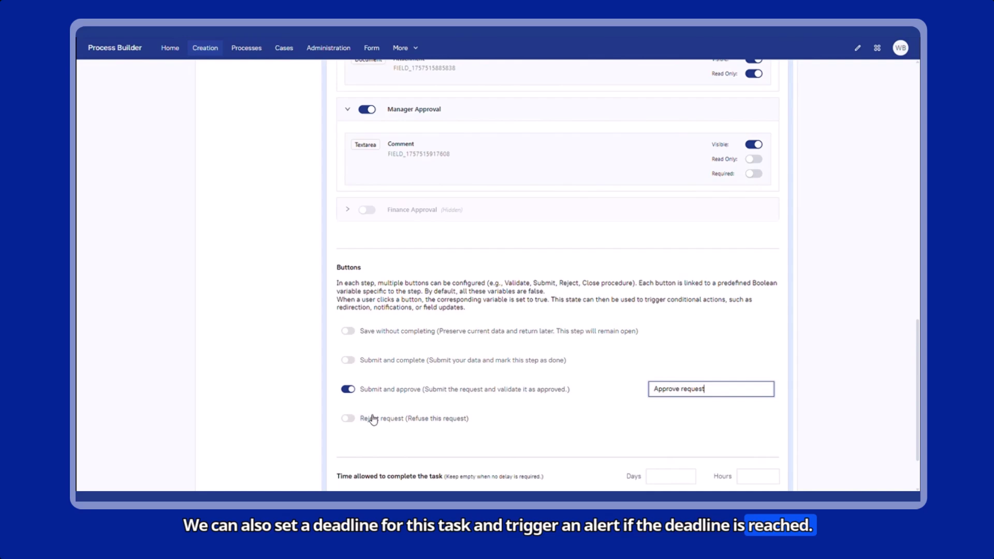
pyautogui.click(372, 419)
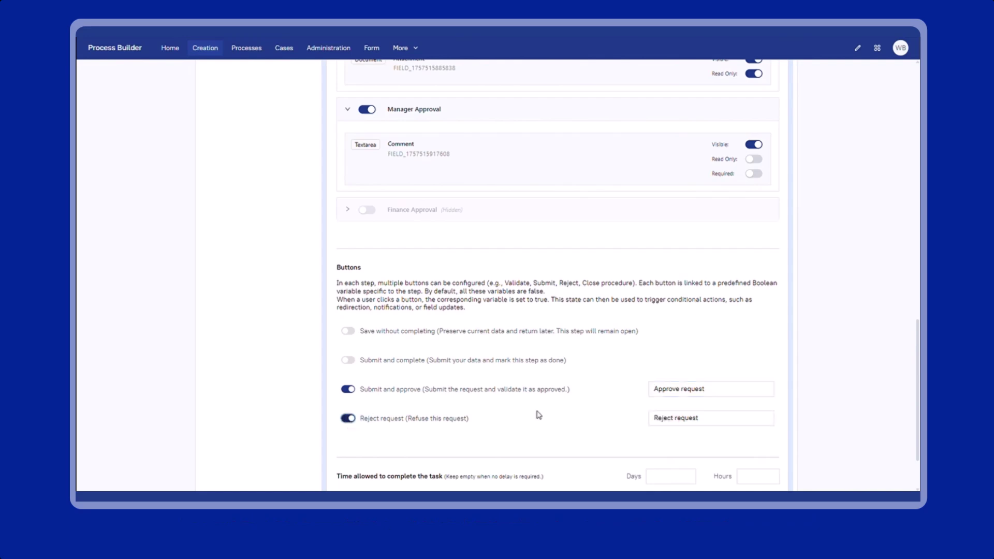
pyautogui.scroll(-2, 518, 438)
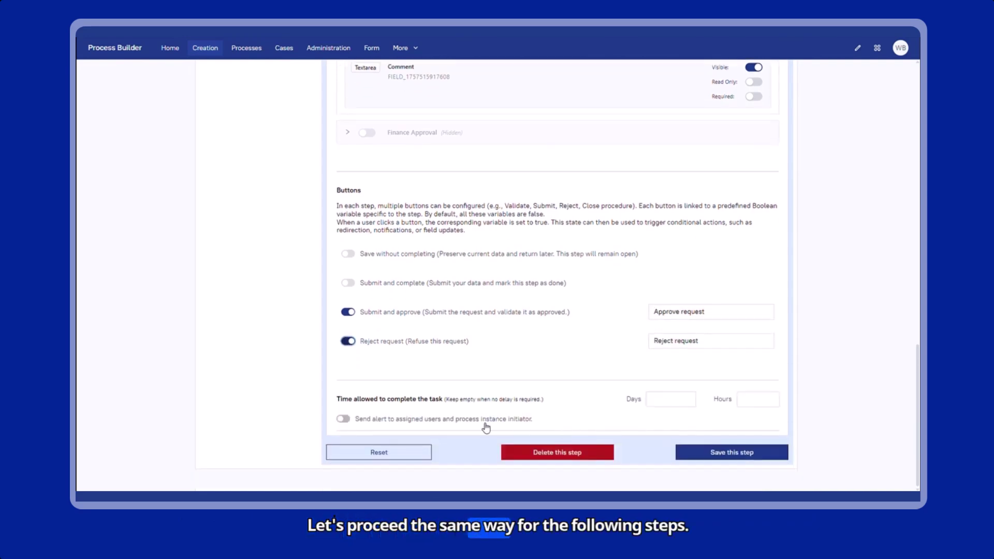
pyautogui.click(732, 452)
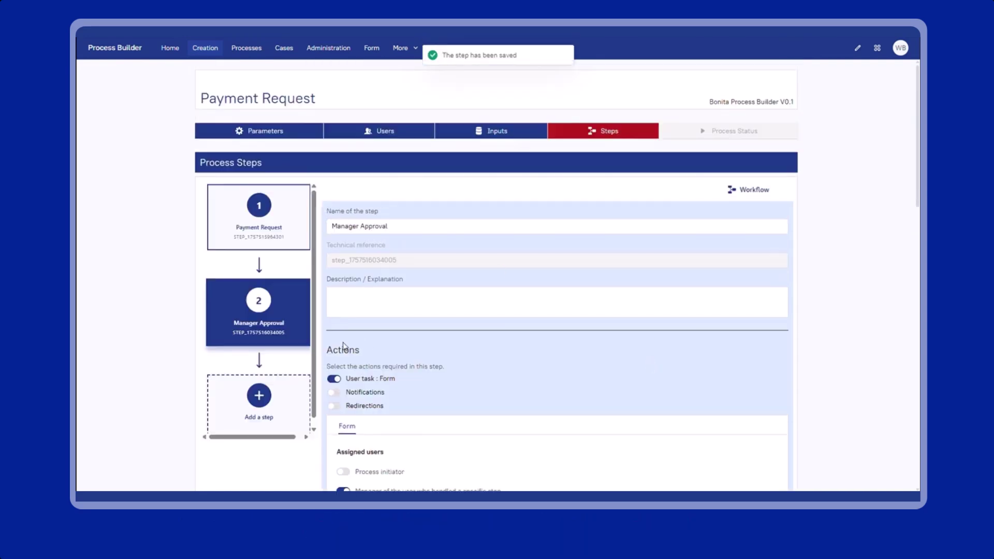
# Step: Add a third process step named Finance Approval with an empty description
pyautogui.click(268, 397)
pyautogui.click(442, 226)
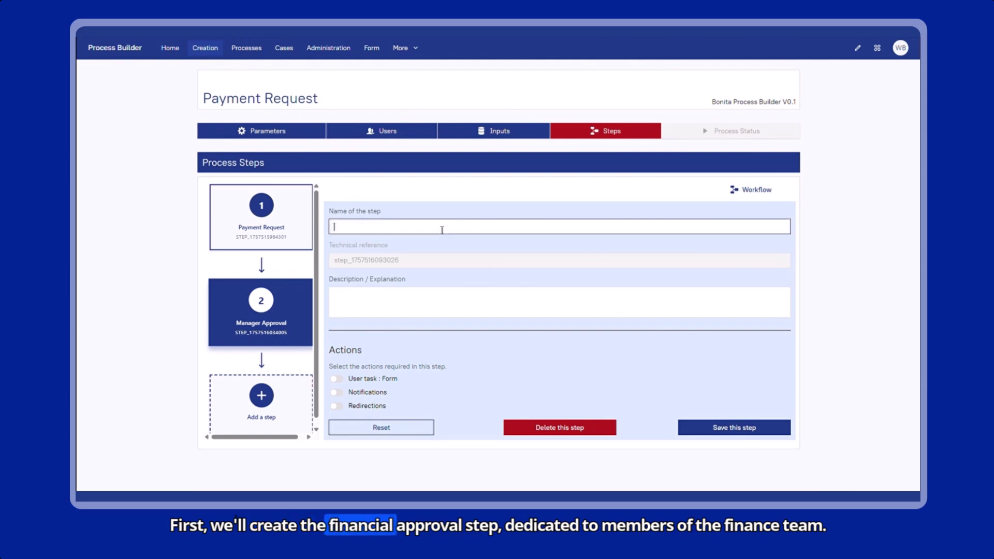
pyautogui.write('Finance Approval')
pyautogui.click(397, 301)
# Step: Enable the user task form for Finance Approval and assign it to the Acme Finance group with role Member
pyautogui.click(335, 378)
pyautogui.scroll(-5, 368, 253)
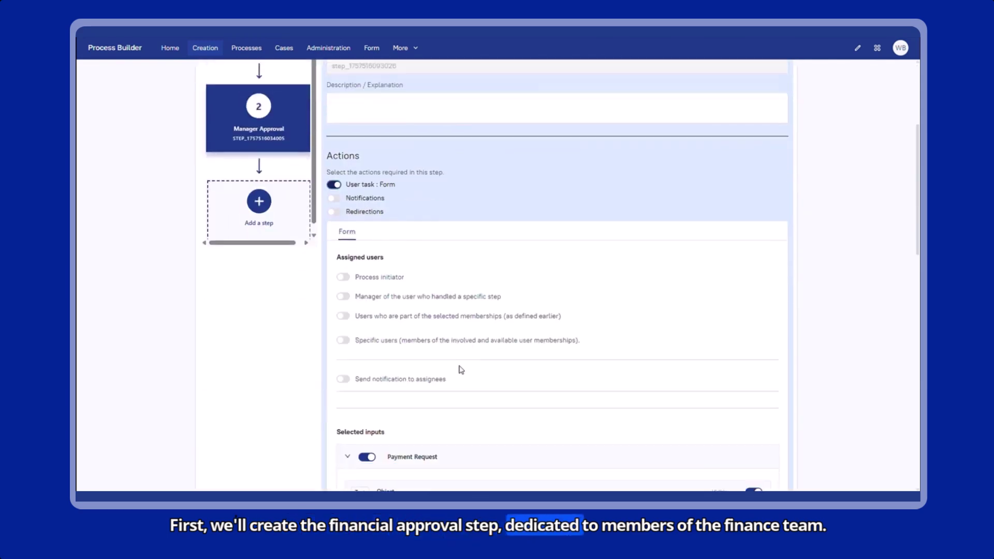
pyautogui.click(358, 268)
pyautogui.click(369, 298)
# Step: Make the Payment Request and Manager Approval fields read-only for Finance Approval, enable Approve request and Reject request buttons, and save the step
pyautogui.scroll(-4, 601, 295)
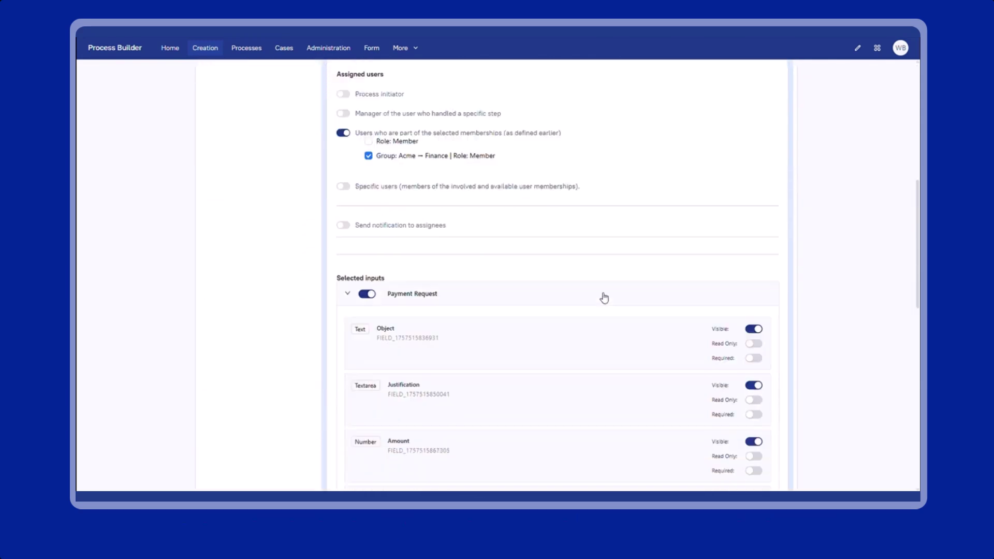
pyautogui.scroll(-10, 759, 327)
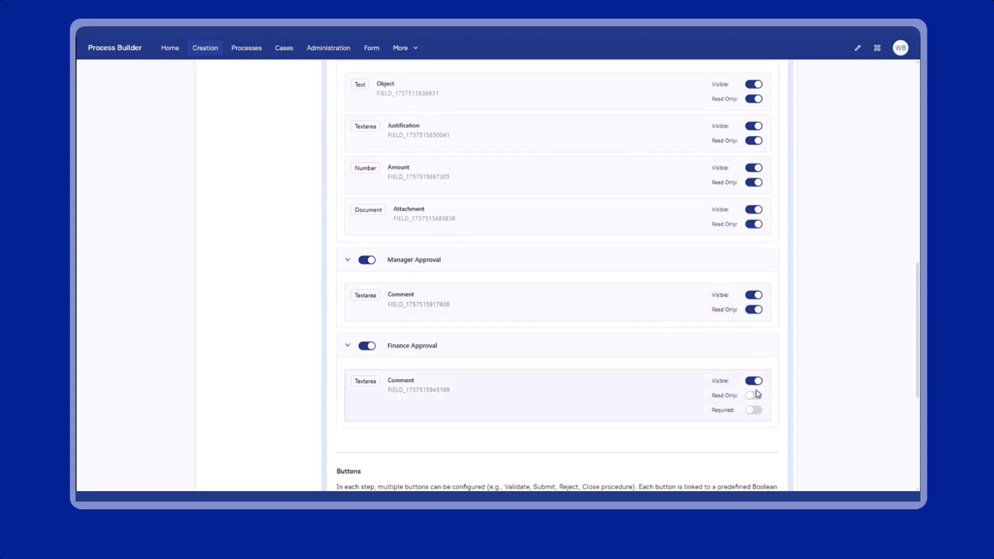
pyautogui.tripleClick(731, 317)
pyautogui.write('Approve request')
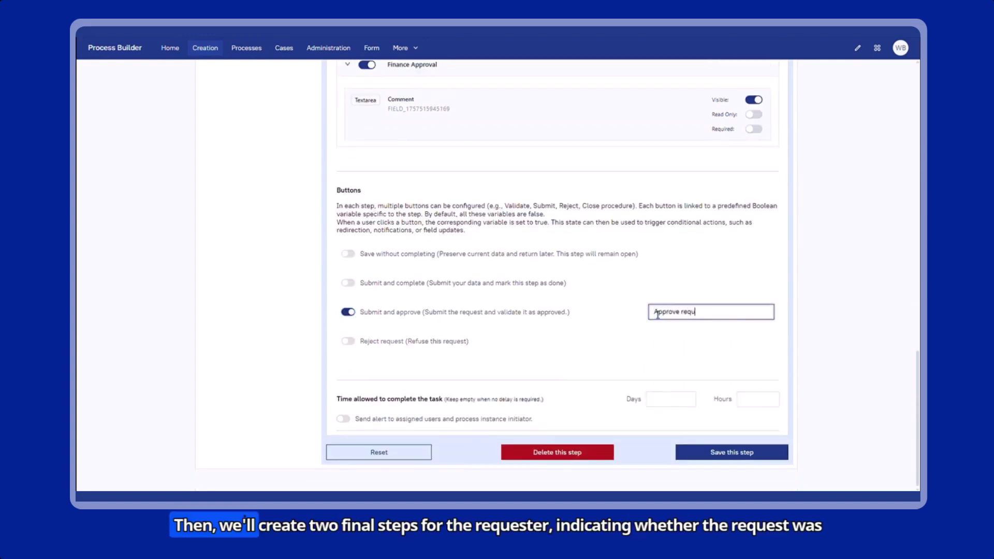
pyautogui.click(348, 340)
pyautogui.click(749, 458)
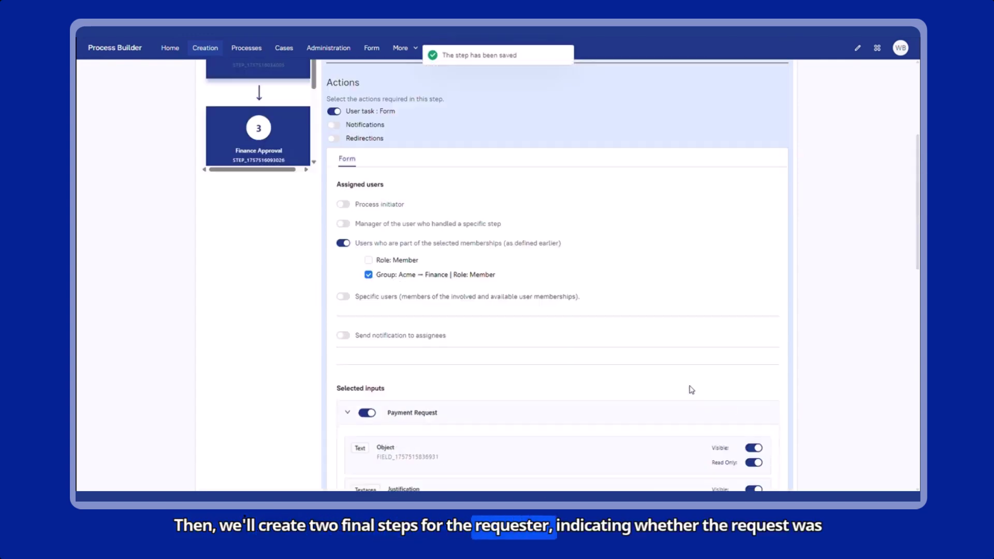
# Step: Add a step named Payment Request approved with the description "You payment request has been approved. Please, see details below."
pyautogui.click(376, 155)
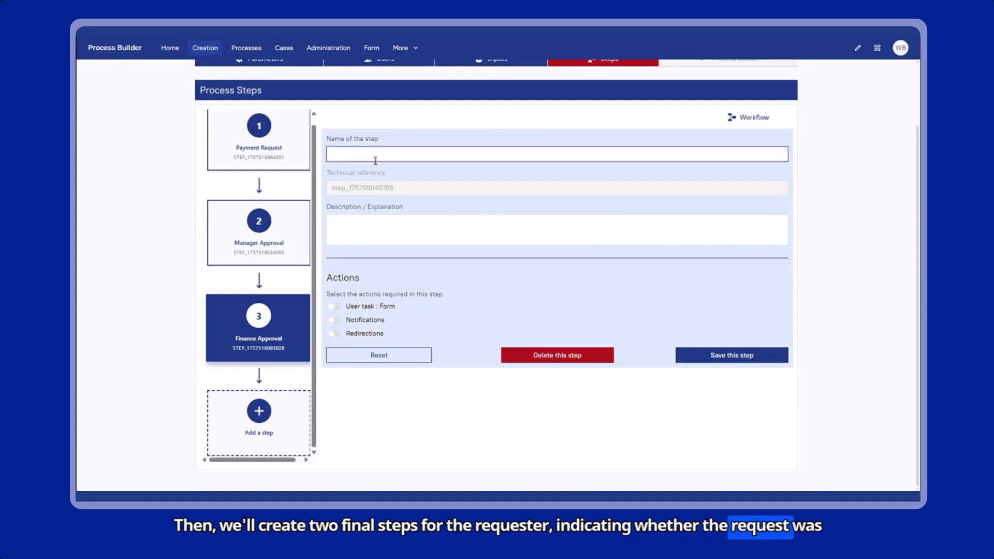
pyautogui.write('Approved')
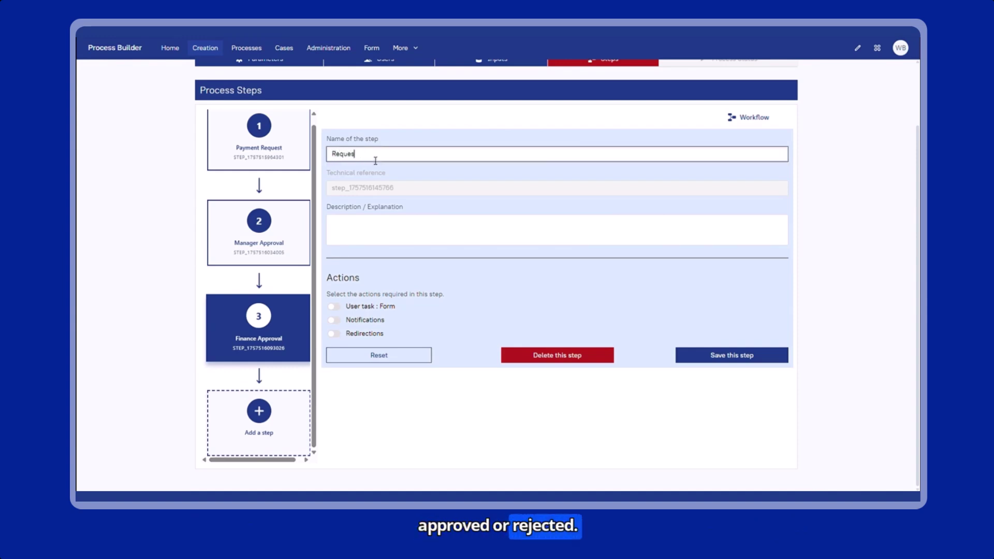
pyautogui.hotkey('ctrl', 'a')
pyautogui.write('Pay')
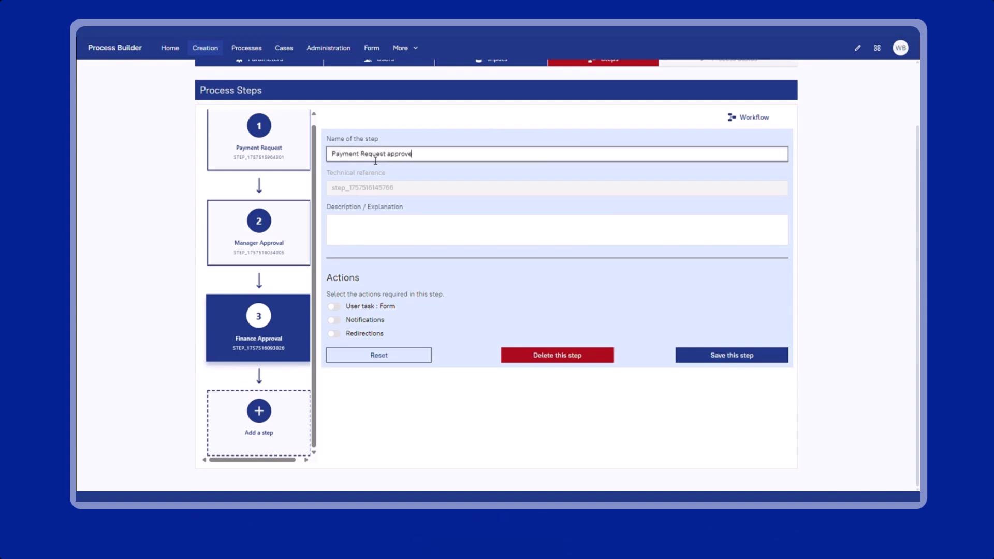
pyautogui.click(384, 236)
pyautogui.write('You payment request')
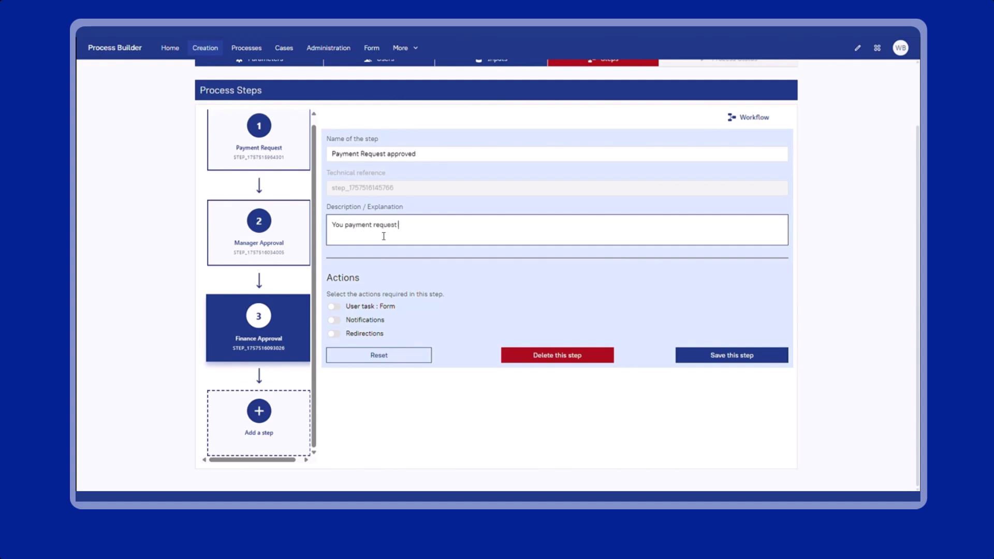
pyautogui.write(' has been approved. Please, see details below.')
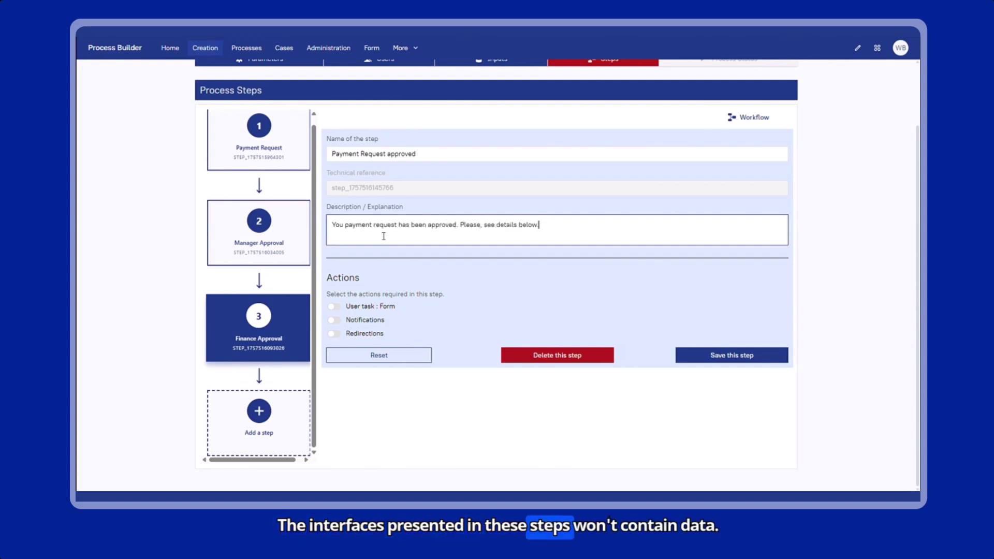
# Step: Enable a user task form with all input sections hidden and a Submit and complete button labelled Aknowledge notification, and save the step
pyautogui.click(334, 307)
pyautogui.scroll(-5, 435, 339)
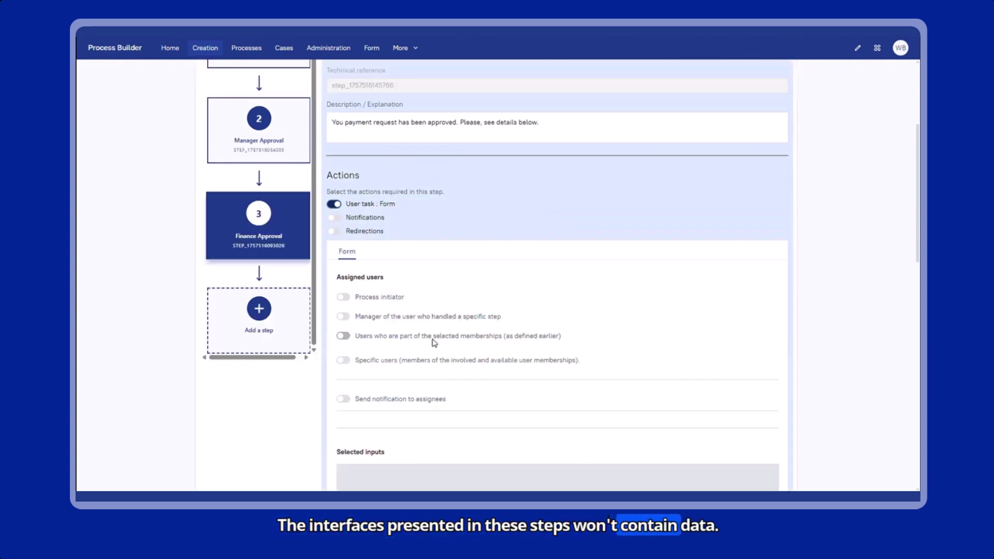
pyautogui.scroll(1, 391, 259)
pyautogui.scroll(-6, 508, 308)
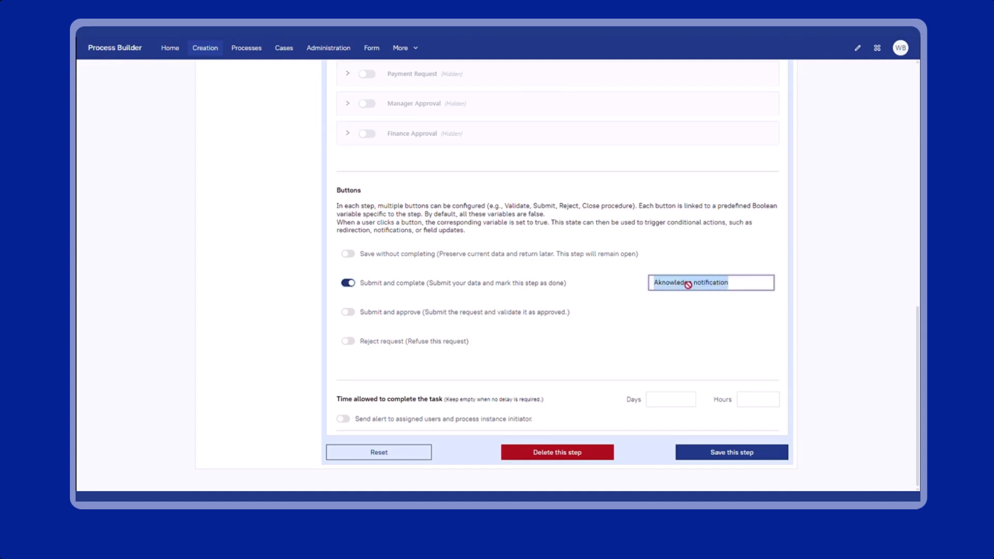
pyautogui.click(720, 449)
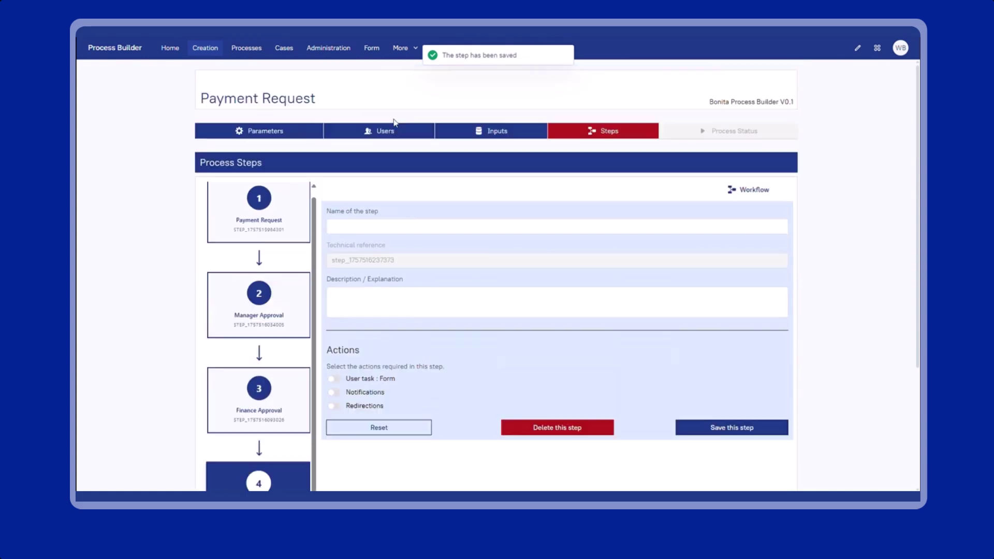
# Step: Add a fifth step named Payment Request rejection with the description "Your payment request has been rejected. See details below."
pyautogui.click(371, 228)
pyautogui.write('Payment Request rejection')
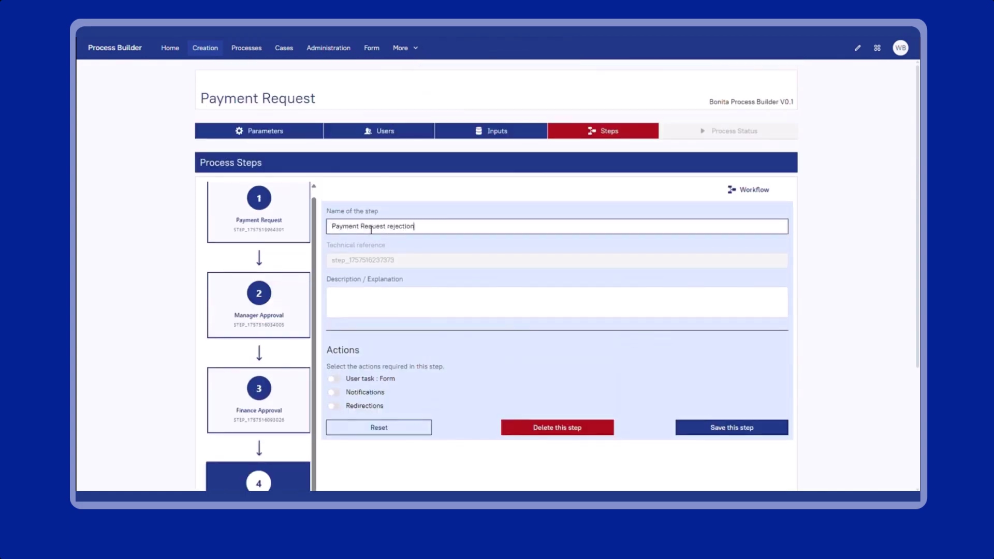
pyautogui.click(386, 311)
pyautogui.write('Y')
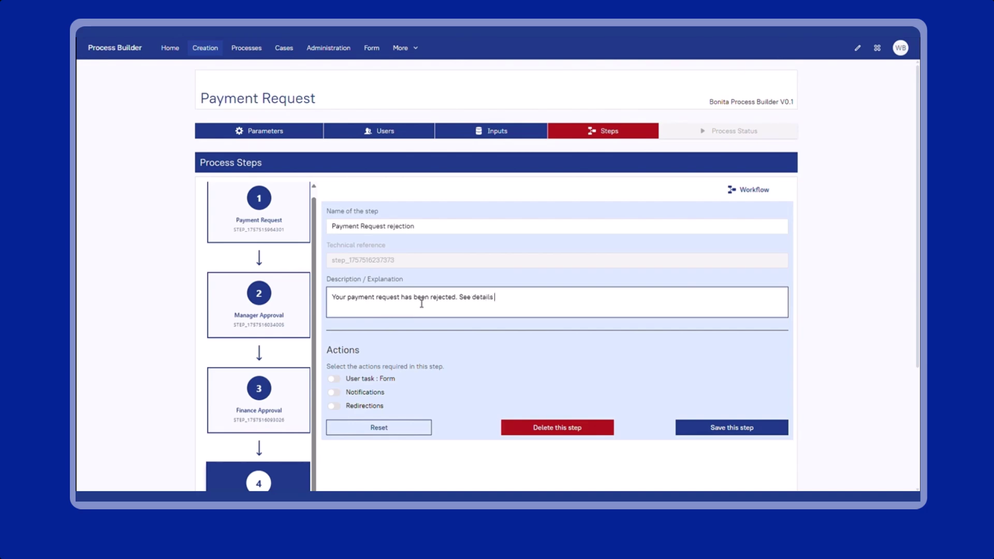
# Step: Enable the user task form for Payment Request rejection, assign it to the process initiator, and hide all three input sections
pyautogui.click(334, 379)
pyautogui.scroll(-5, 350, 297)
pyautogui.click(343, 228)
pyautogui.click(367, 407)
pyautogui.scroll(-3, 366, 394)
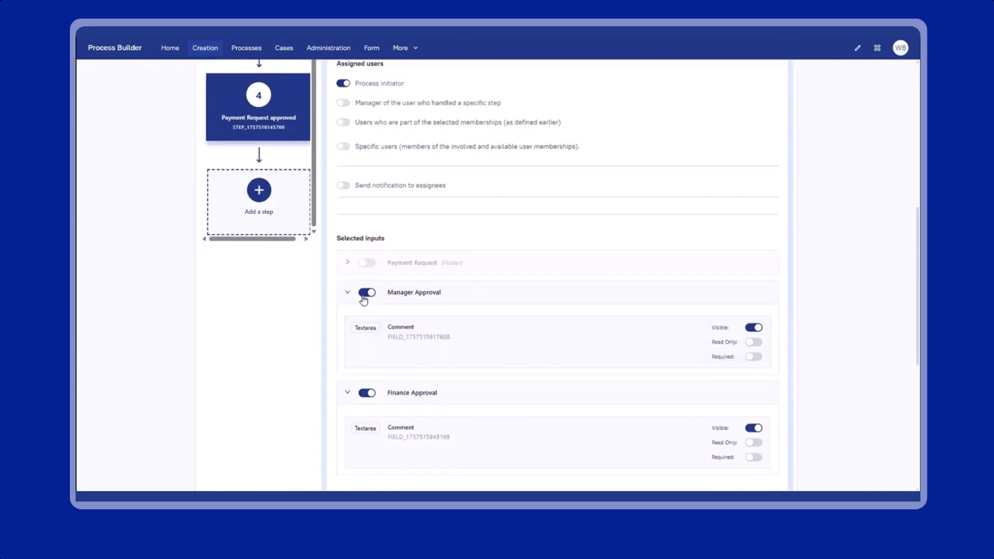
pyautogui.click(367, 293)
pyautogui.click(367, 322)
# Step: Enable the Submit and complete button on the Payment Request rejection form, fill in its label, and save the step
pyautogui.scroll(-3, 537, 316)
pyautogui.click(348, 284)
pyautogui.tripleClick(657, 284)
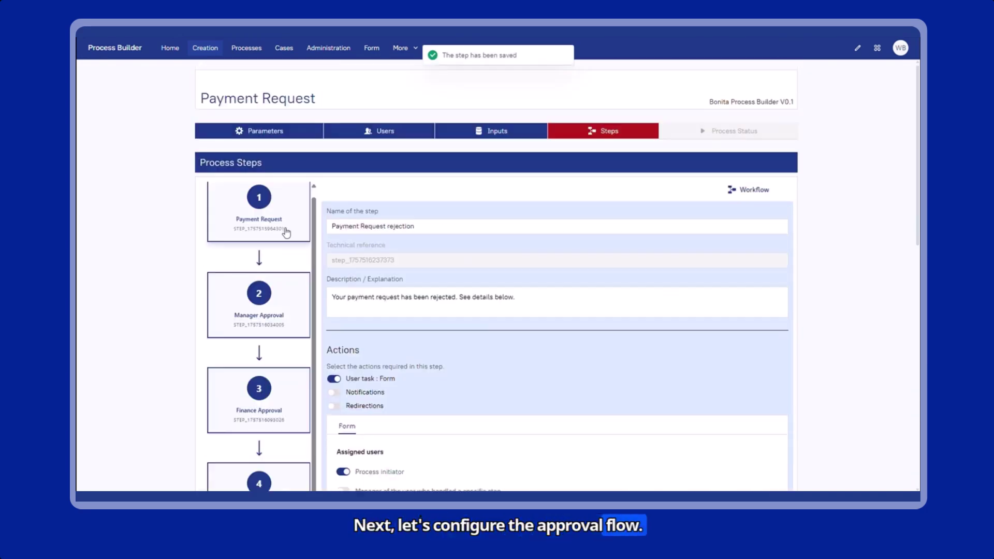
# Step: Enable redirections on the Payment Request step and add a redirection named "Amount < 2000€"
pyautogui.click(288, 228)
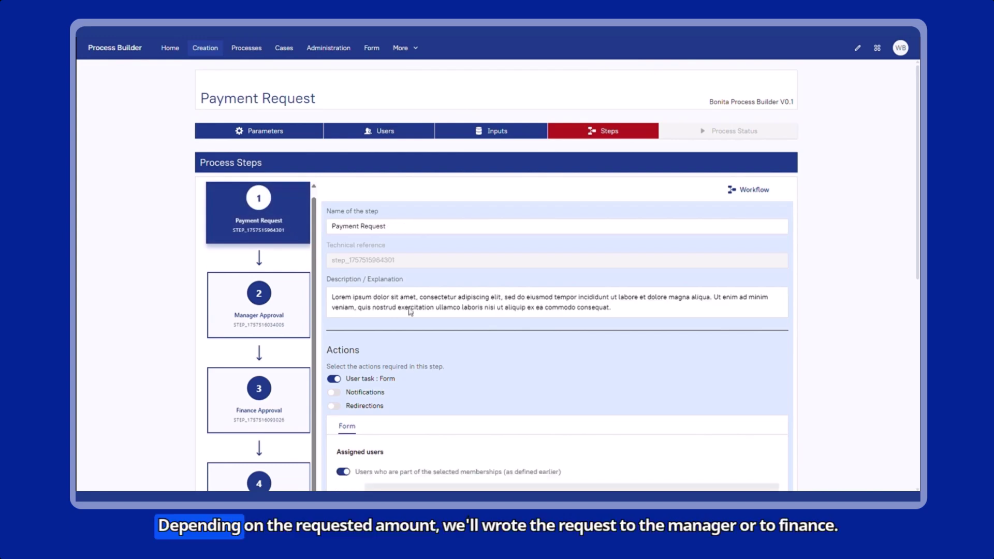
pyautogui.click(333, 405)
pyautogui.scroll(-2, 433, 378)
pyautogui.click(393, 329)
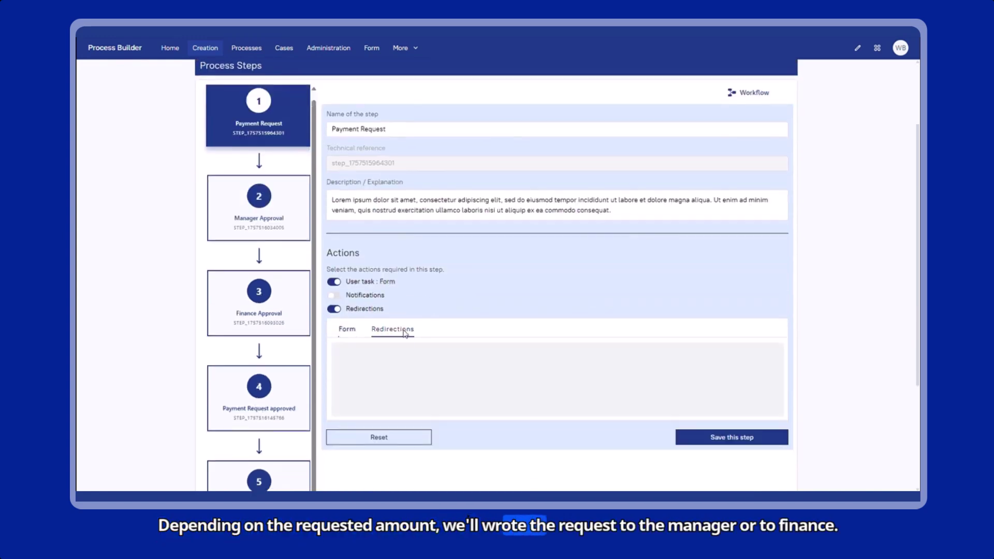
pyautogui.click(405, 363)
pyautogui.scroll(-3, 468, 272)
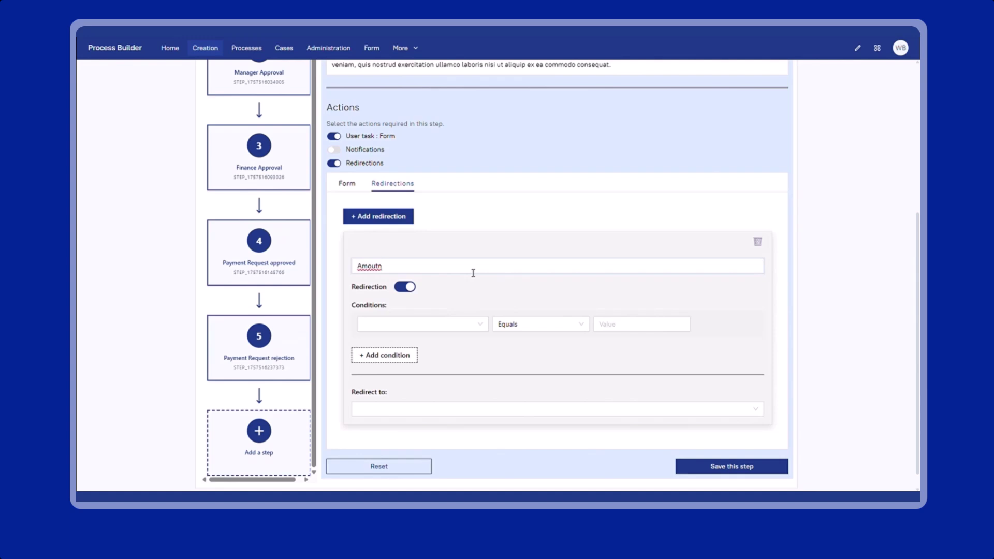
pyautogui.press('BackSpace')
pyautogui.write('nt')
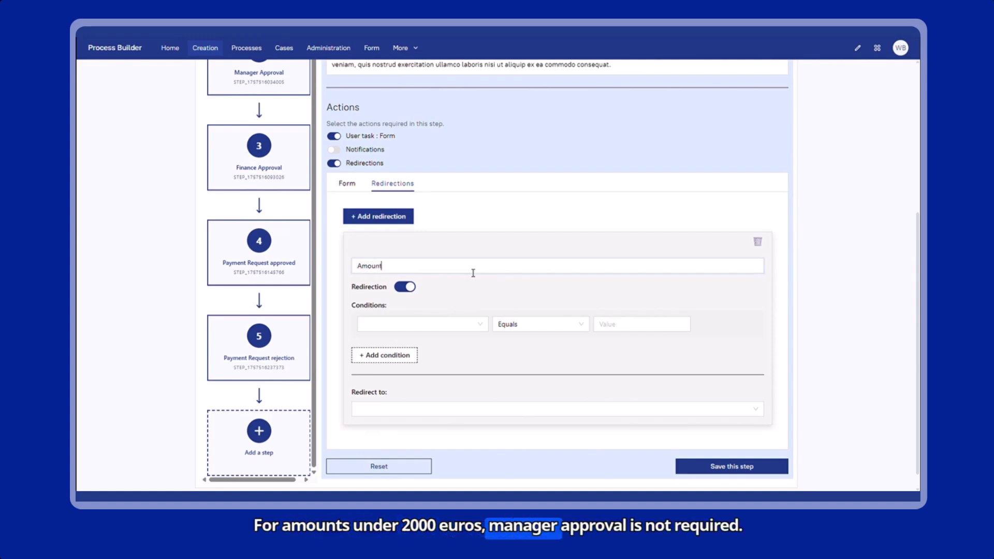
pyautogui.write(' < 2000€')
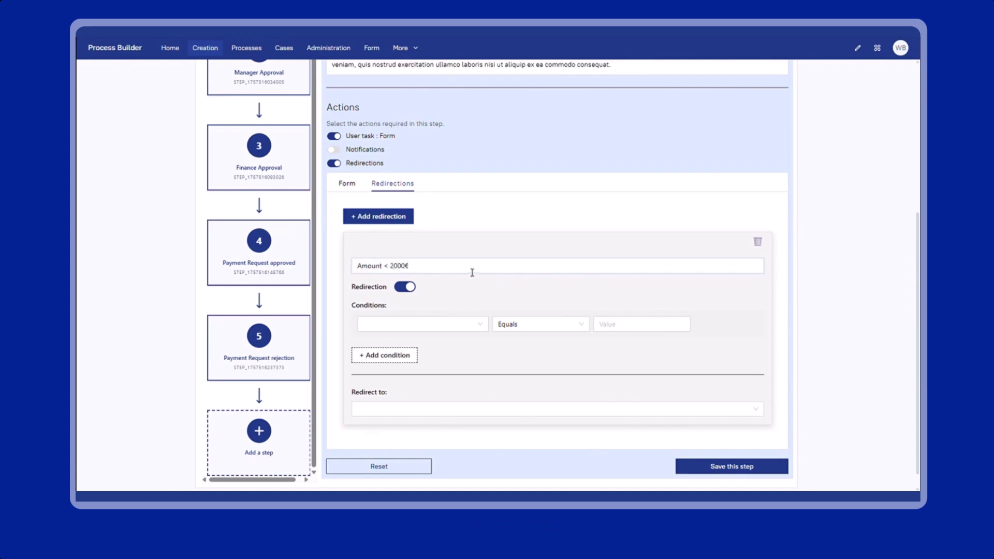
# Step: Set the redirection to go to Finance Approval when Amount (Payment Request) is less than 2000, and save the step
pyautogui.click(464, 324)
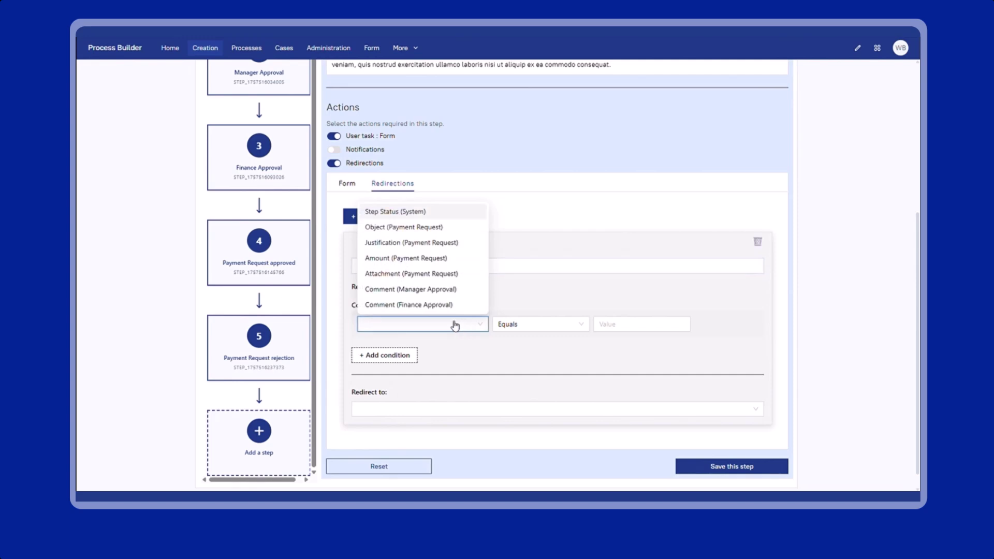
pyautogui.click(414, 257)
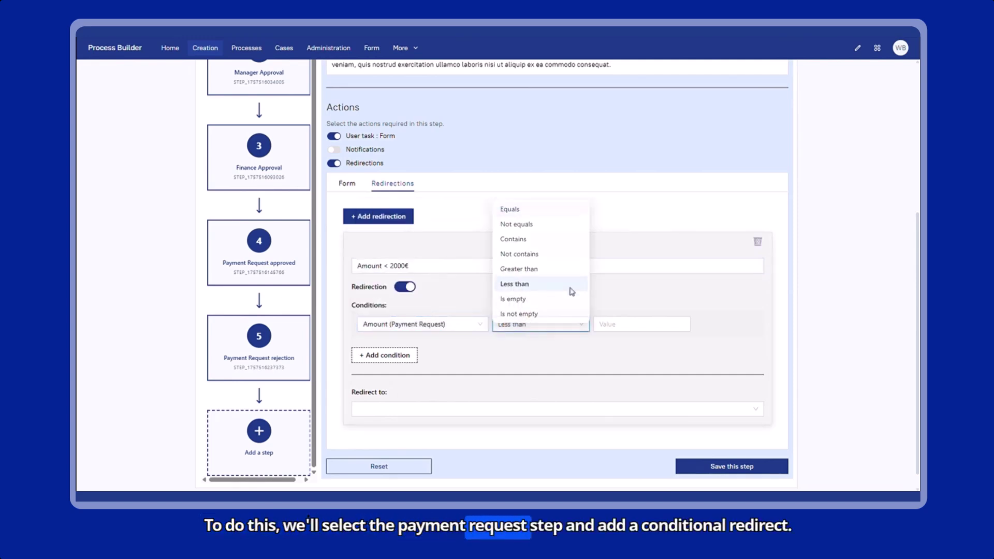
pyautogui.click(568, 283)
pyautogui.click(621, 325)
pyautogui.write('2000')
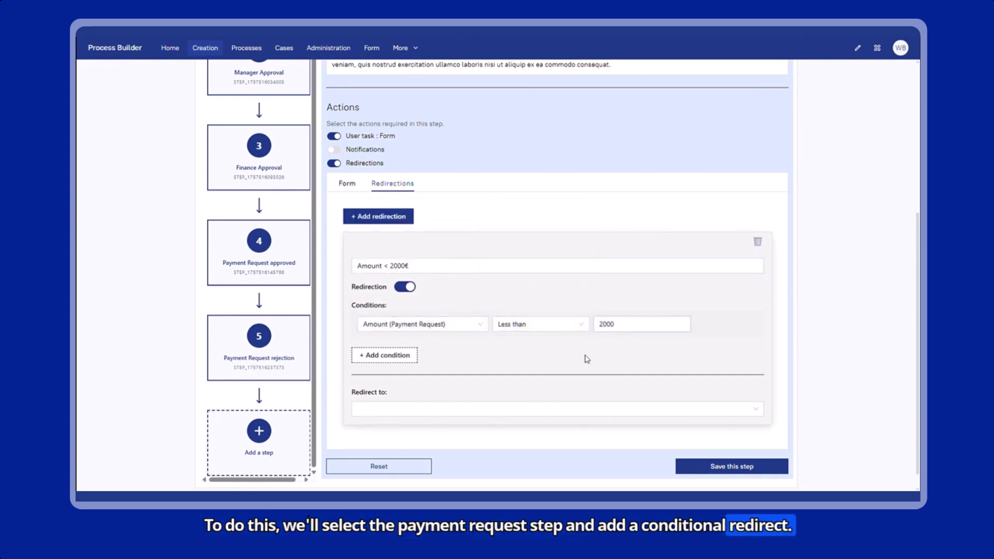
pyautogui.click(563, 409)
pyautogui.click(412, 345)
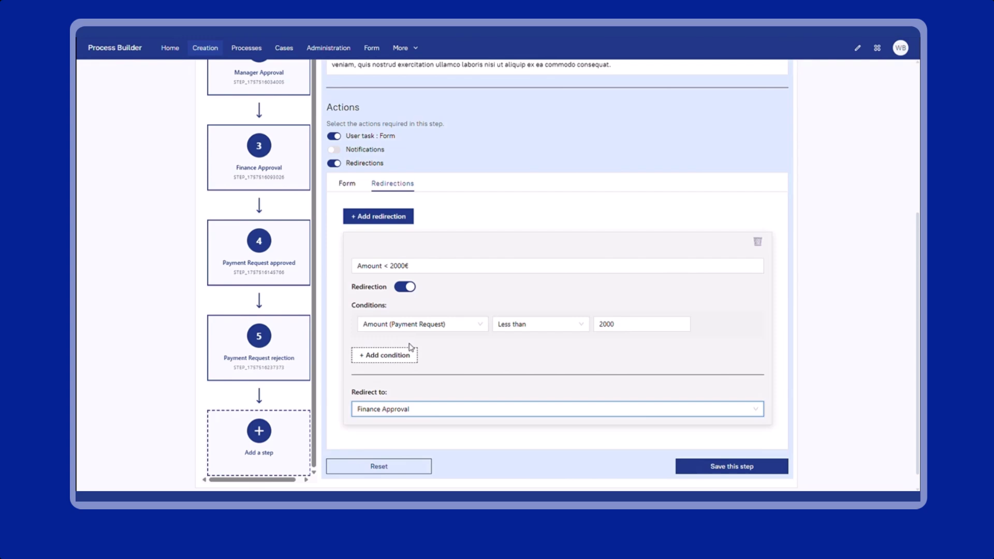
pyautogui.click(724, 468)
# Step: Enable redirections on the Manager Approval step and add a redirection named Rejection
pyautogui.click(259, 197)
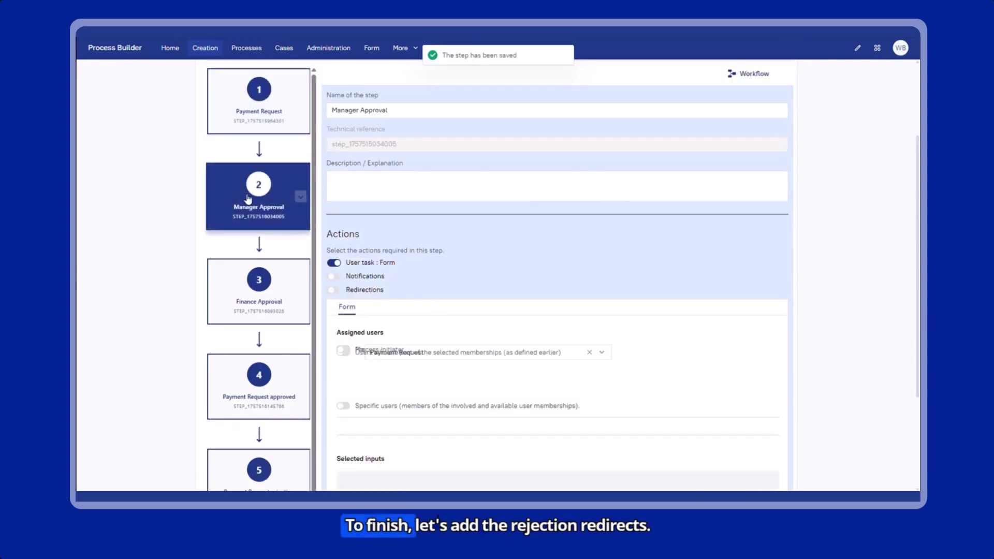
pyautogui.click(364, 290)
pyautogui.click(405, 310)
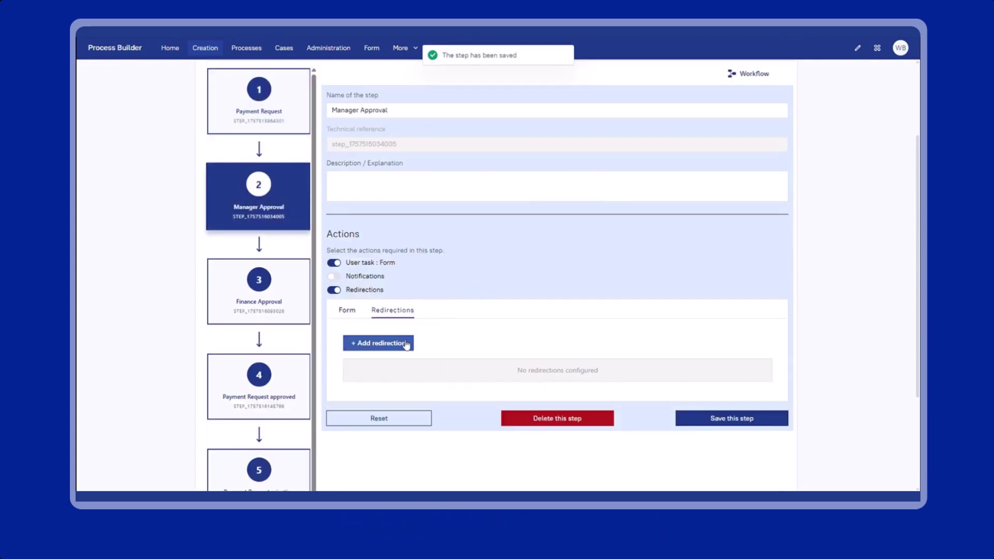
pyautogui.click(408, 345)
pyautogui.scroll(-2, 426, 306)
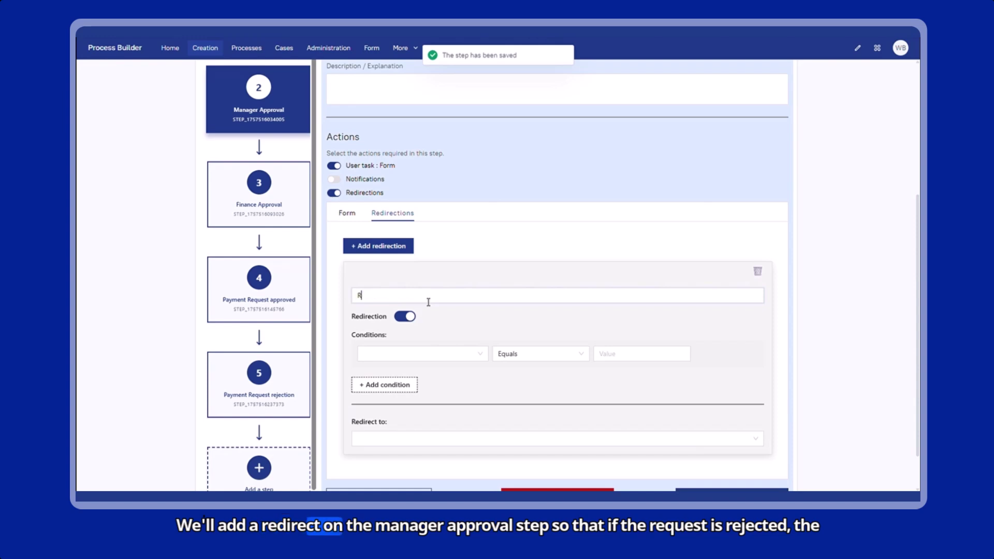
pyautogui.click(428, 296)
pyautogui.write('Rejection')
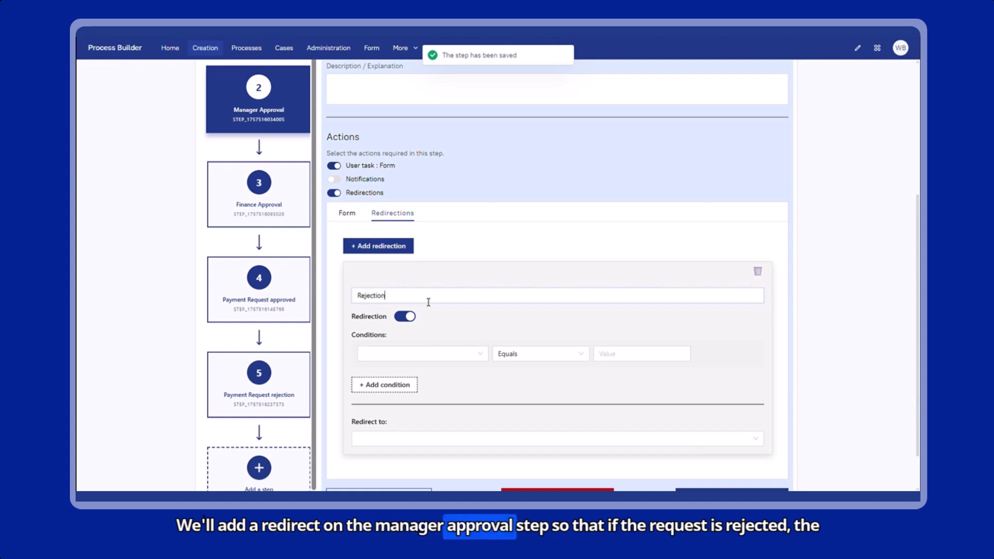
# Step: Set the Rejection redirection to go to Payment Request rejection when Step Status (System) equals Rejected, and save the step
pyautogui.click(446, 356)
pyautogui.click(418, 238)
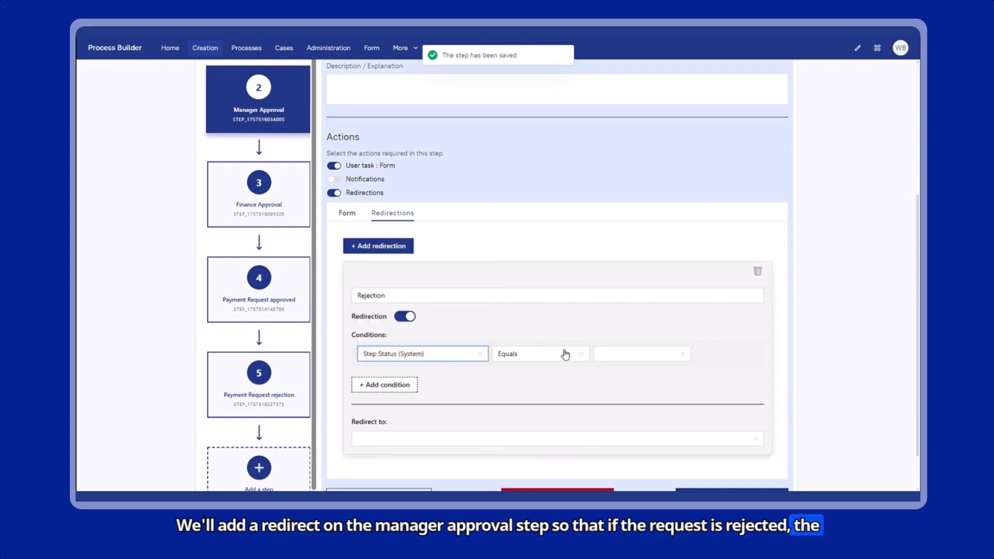
pyautogui.click(619, 353)
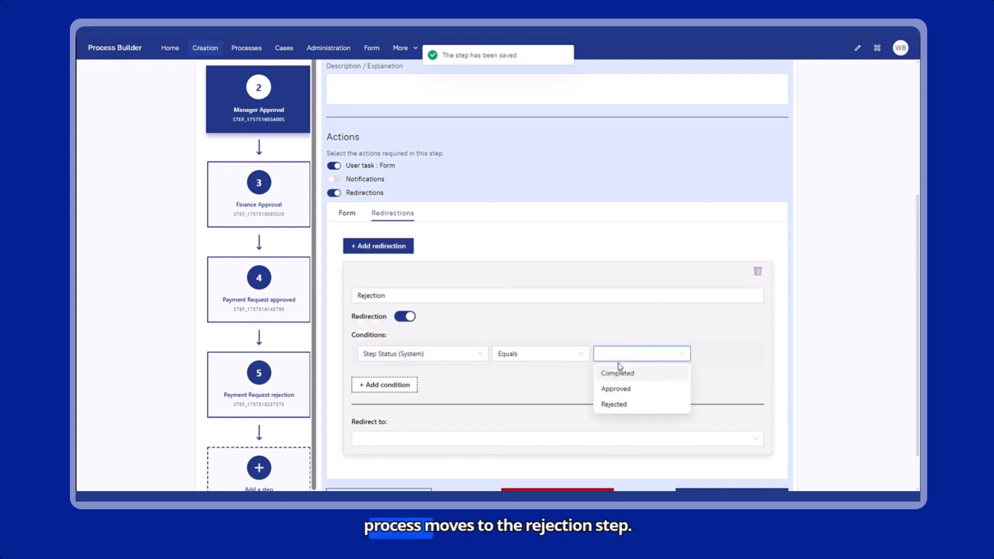
pyautogui.click(623, 405)
pyautogui.click(453, 445)
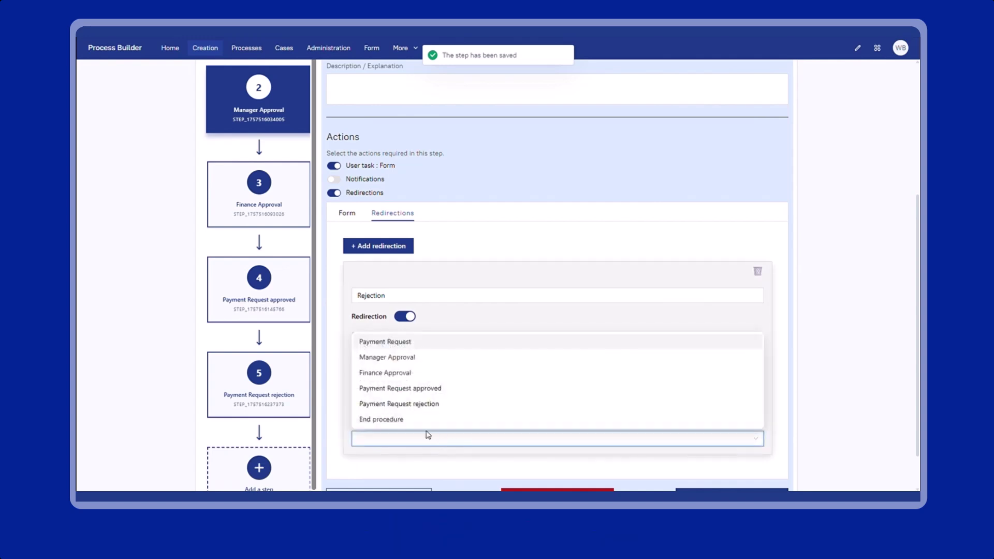
pyautogui.click(413, 402)
pyautogui.scroll(-1, 494, 379)
pyautogui.click(714, 447)
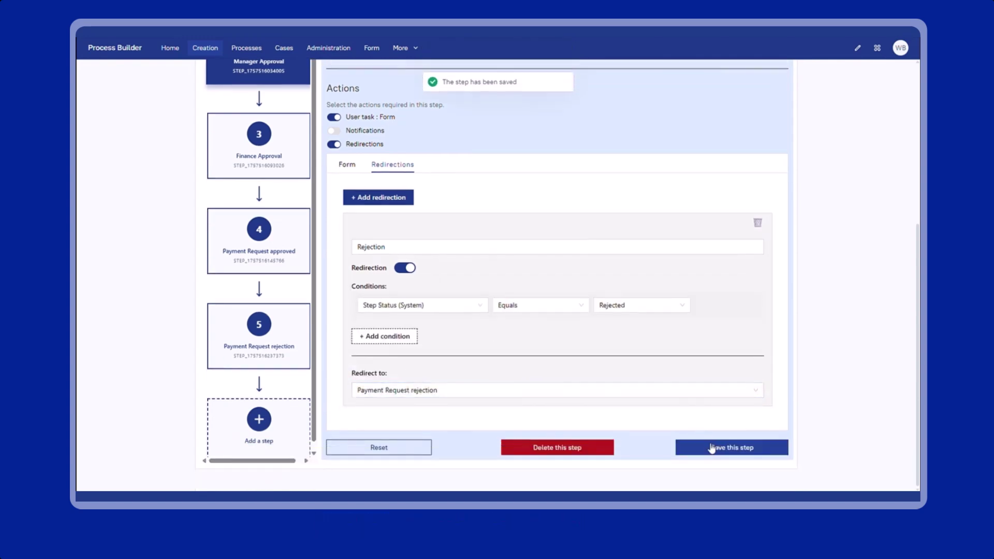
# Step: Enable redirections on the Finance Approval step and add a redirection named Finance Rejection
pyautogui.click(249, 150)
pyautogui.click(368, 147)
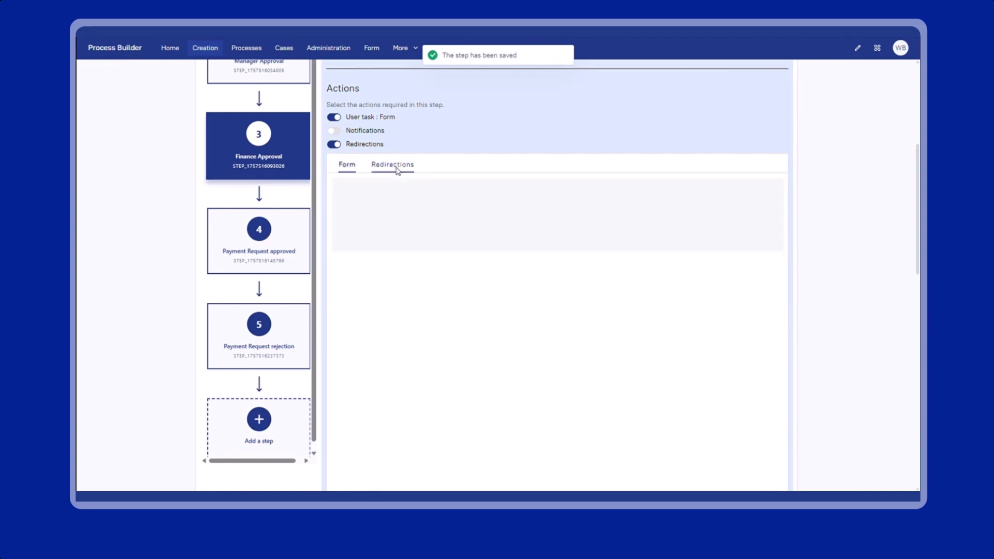
pyautogui.click(396, 165)
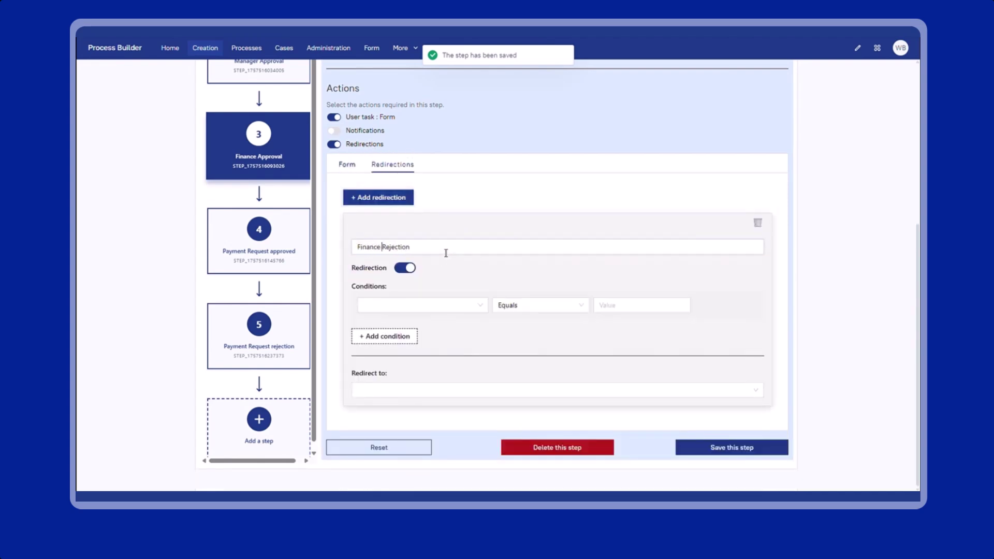
# Step: Set the Finance Rejection redirection to go to Payment Request rejection when Step Status (System) equals Rejected, and save the step
pyautogui.click(446, 305)
pyautogui.click(408, 195)
pyautogui.click(620, 308)
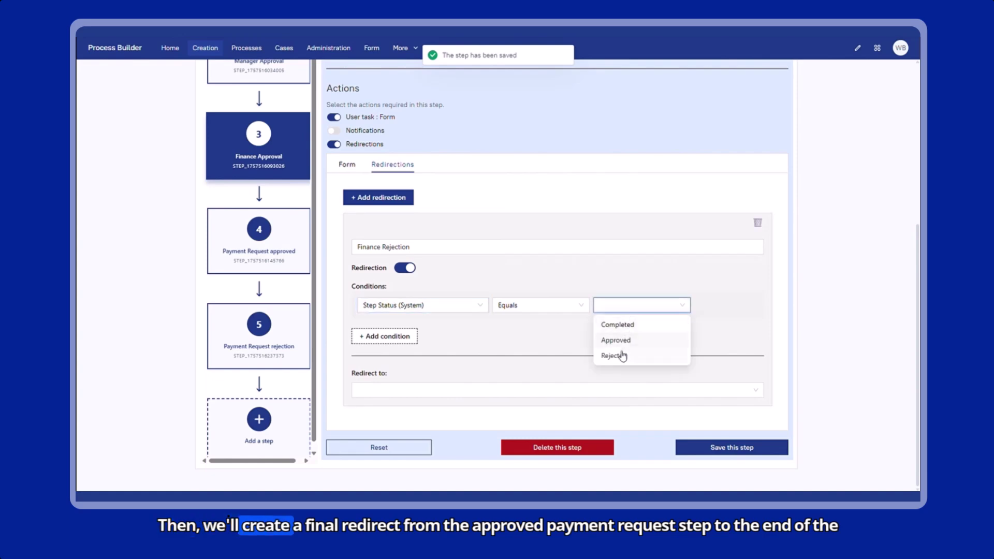
pyautogui.click(621, 356)
pyautogui.click(446, 391)
pyautogui.click(430, 356)
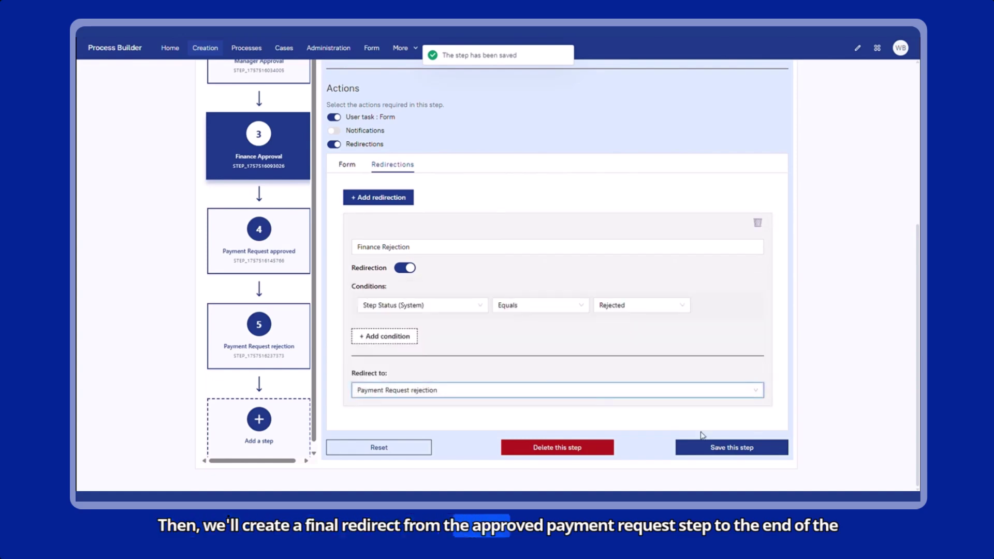
# Step: Enable redirections on the Payment Request approved step and add a redirection named "End of process"
pyautogui.click(245, 252)
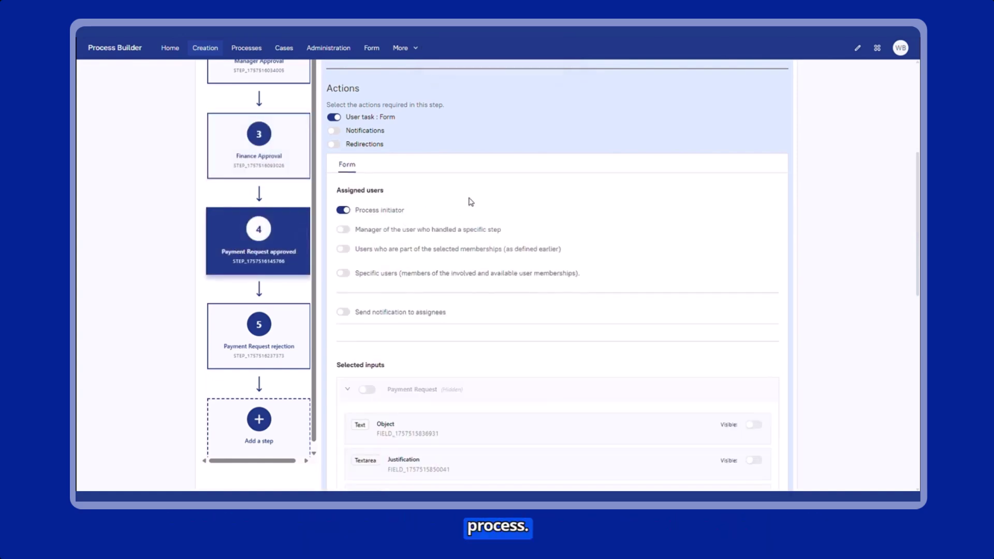
pyautogui.click(403, 166)
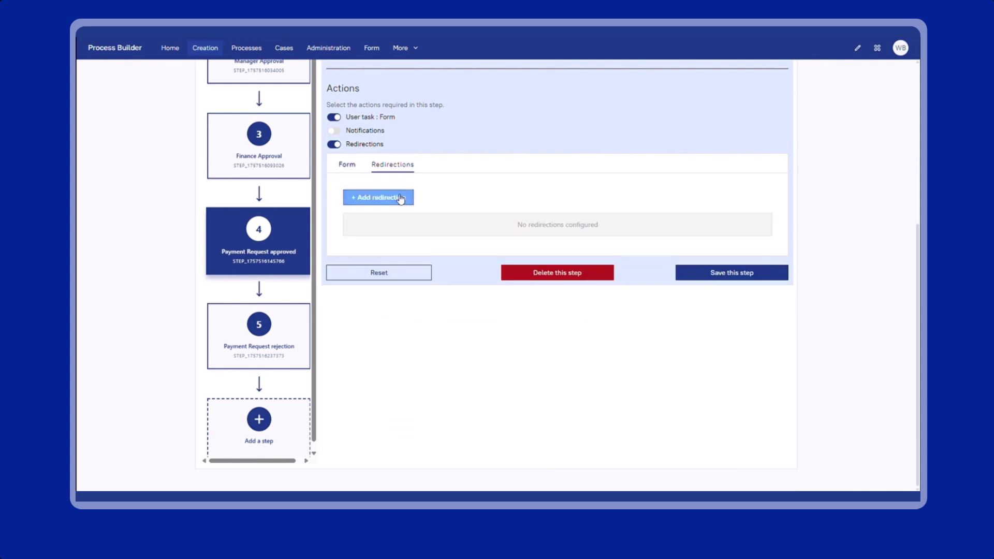
pyautogui.click(399, 197)
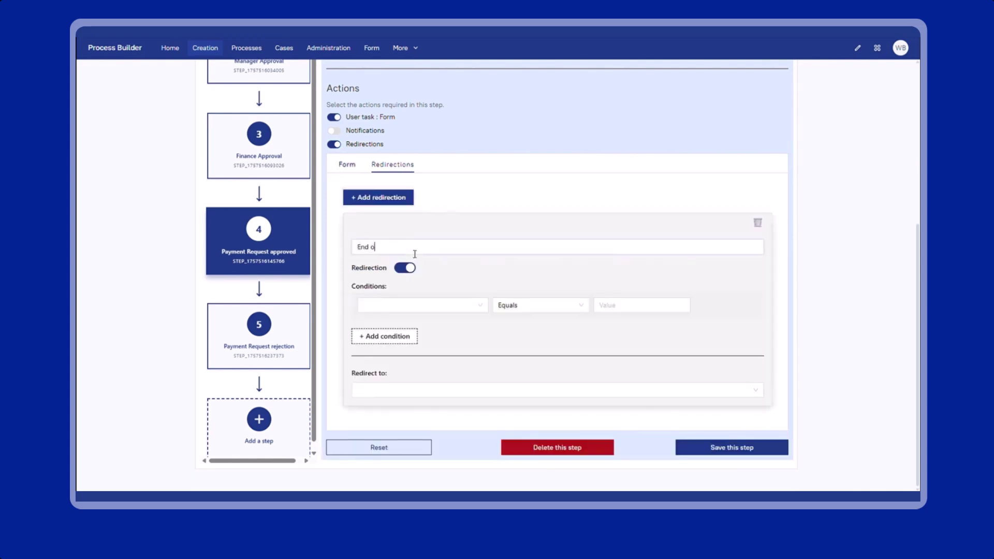
# Step: Set the "End of process" redirection to go to End procedure when Step Status (System) equals Completed, and save the step
pyautogui.click(412, 310)
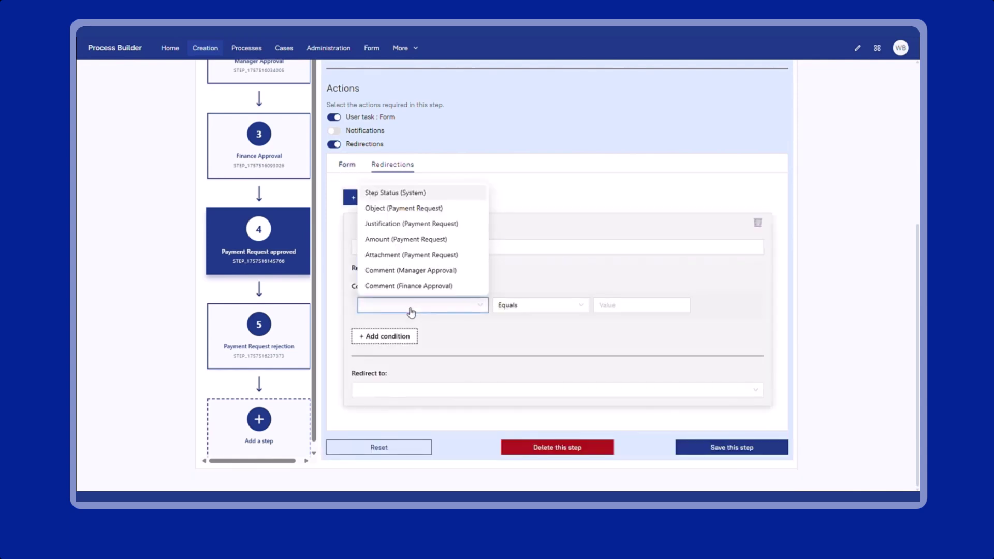
pyautogui.click(412, 196)
pyautogui.click(632, 306)
pyautogui.click(619, 325)
pyautogui.click(486, 389)
pyautogui.click(383, 372)
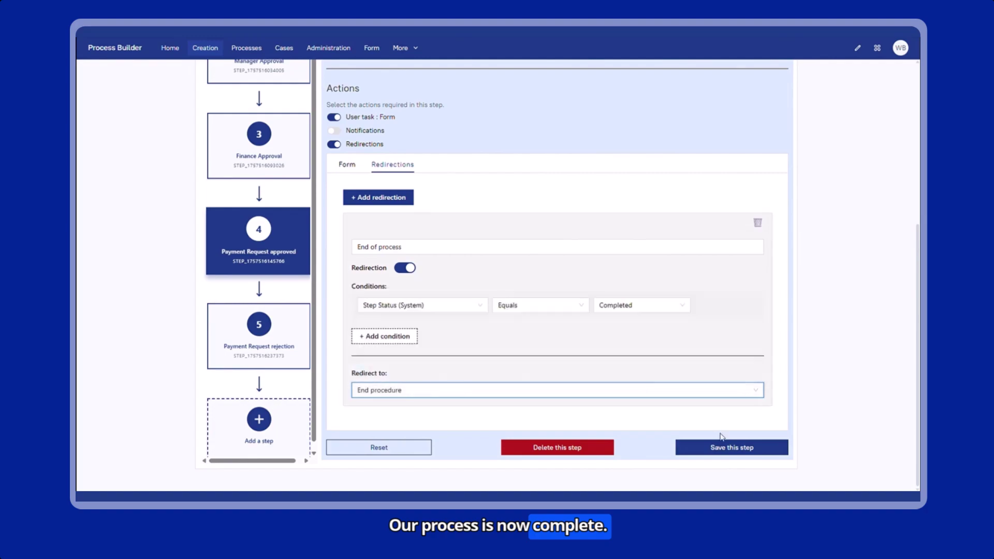
pyautogui.click(733, 448)
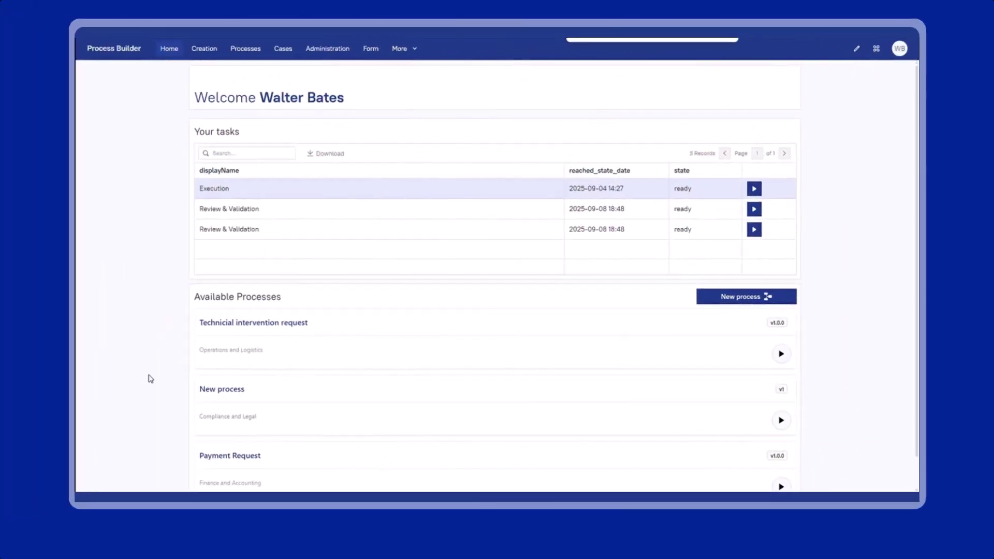
# Step: Open the Payment Request process's steps and examine the step flow and redirections in its BPMN diagram
pyautogui.scroll(-1, 442, 366)
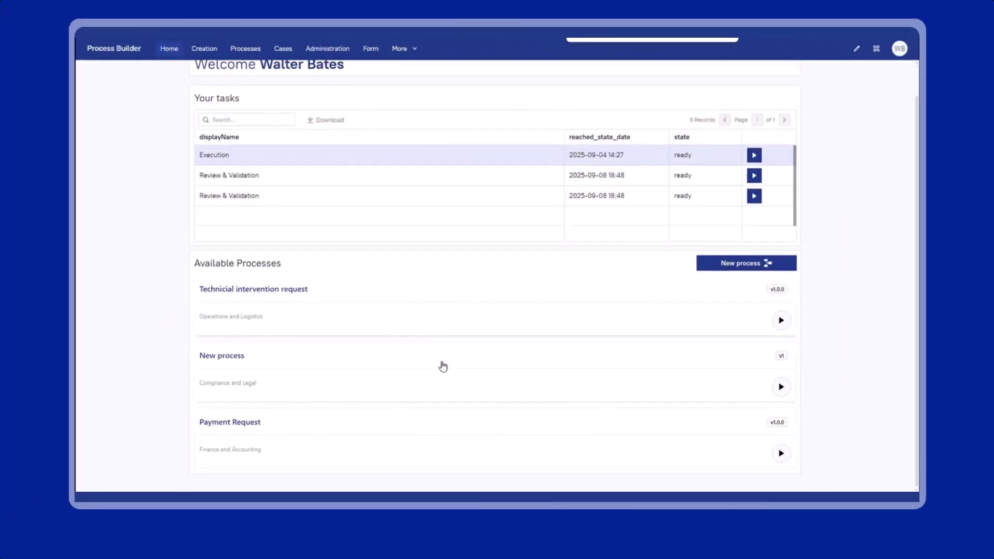
pyautogui.click(771, 423)
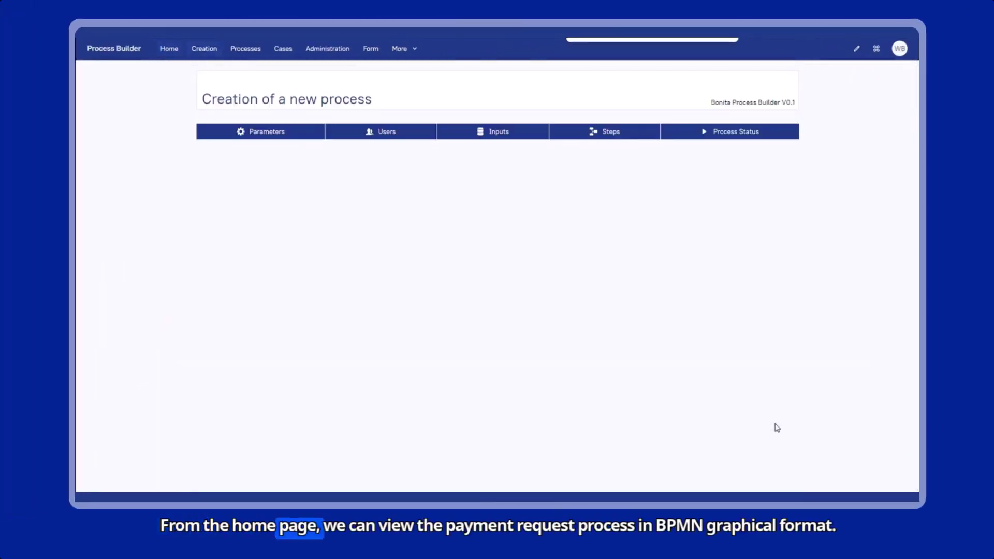
pyautogui.click(624, 132)
pyautogui.click(743, 192)
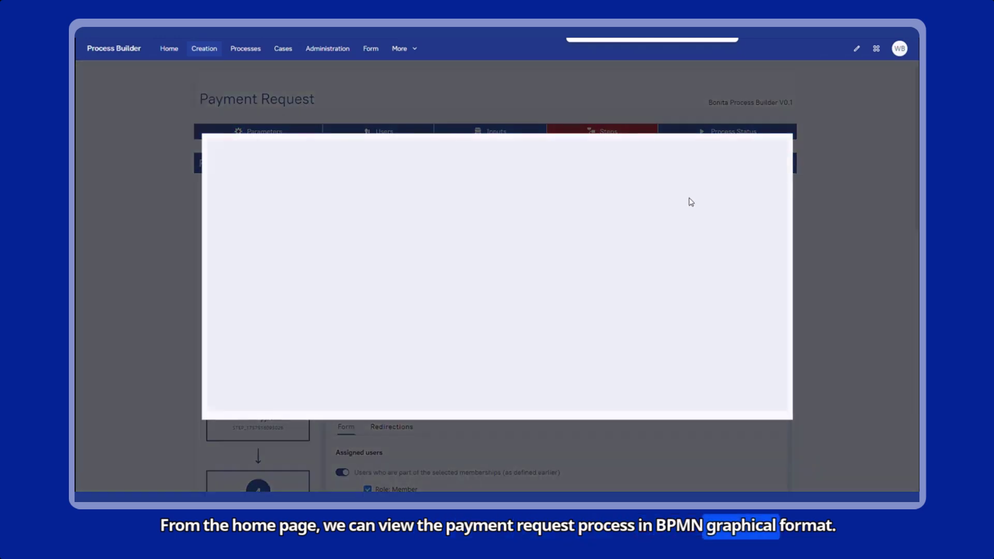
pyautogui.click(641, 164)
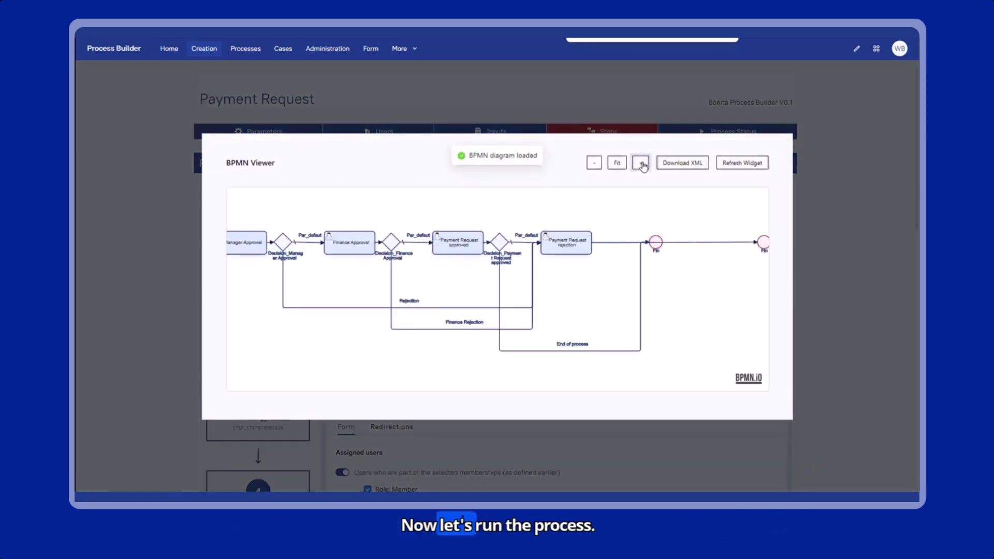
pyautogui.moveTo(499, 308); pyautogui.dragTo(539, 314)
pyautogui.click(842, 283)
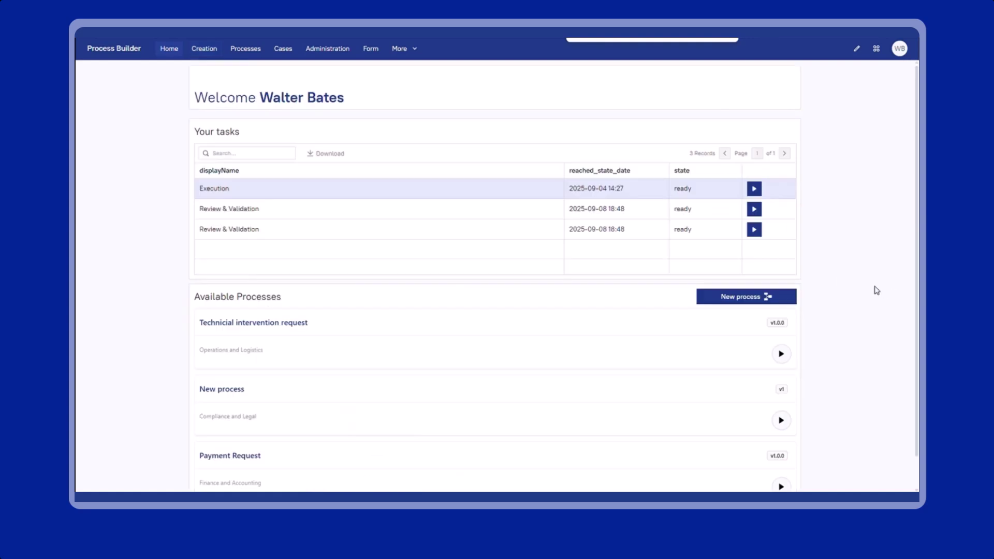
# Step: Start a new Payment Request with the object "Train ticket" and the justification "For the meeting in Paris"
pyautogui.scroll(-1, 632, 397)
pyautogui.click(781, 457)
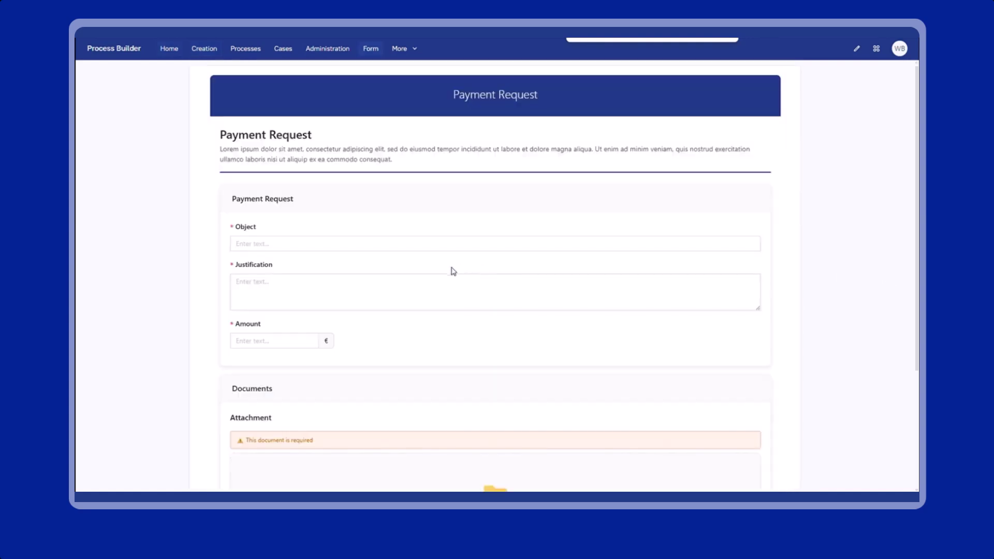
pyautogui.write('Train')
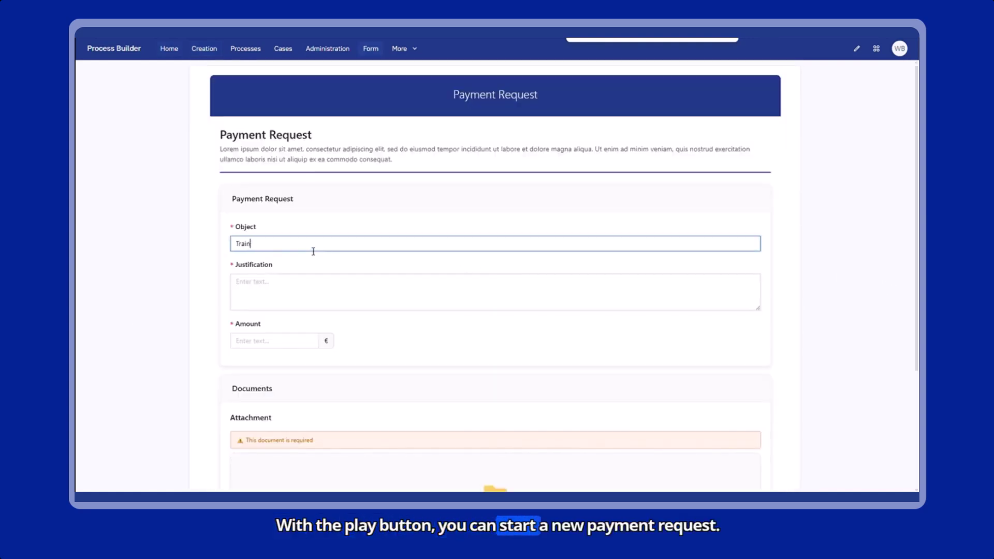
pyautogui.write(' ticket')
pyautogui.click(293, 291)
pyautogui.write('For the meeting in Paris')
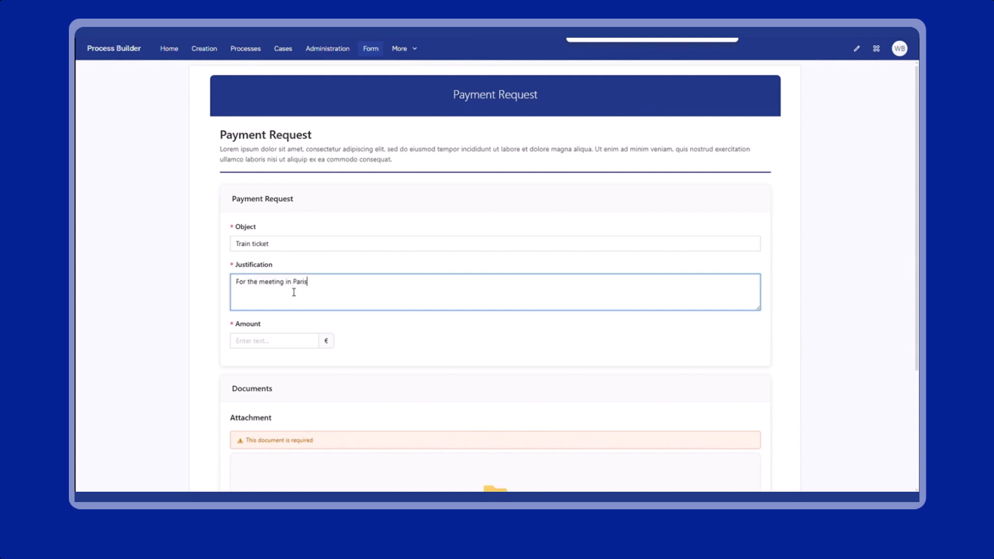
# Step: Set the request's amount to 2500 € and add "in private train !" at the end of the justification
pyautogui.click(286, 342)
pyautogui.write('2500')
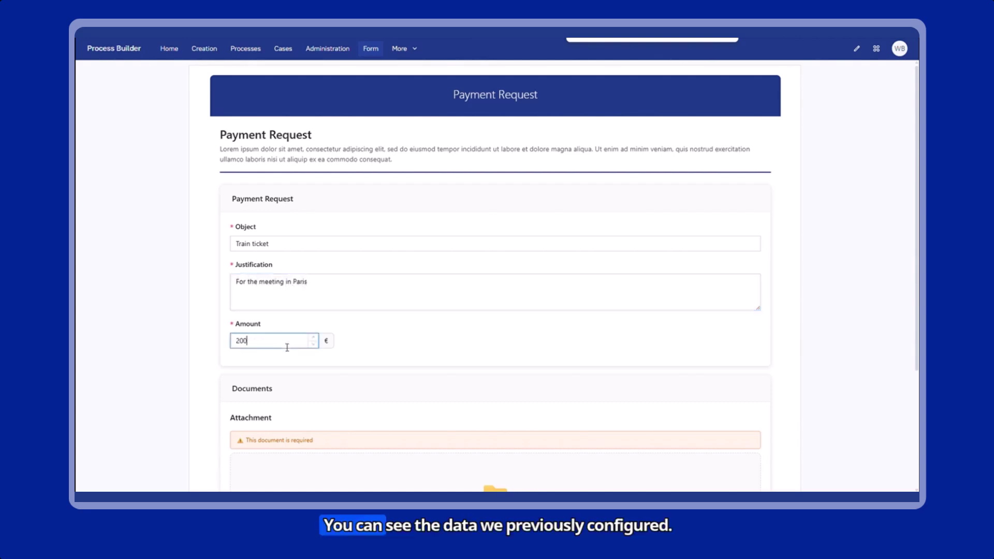
pyautogui.click(331, 288)
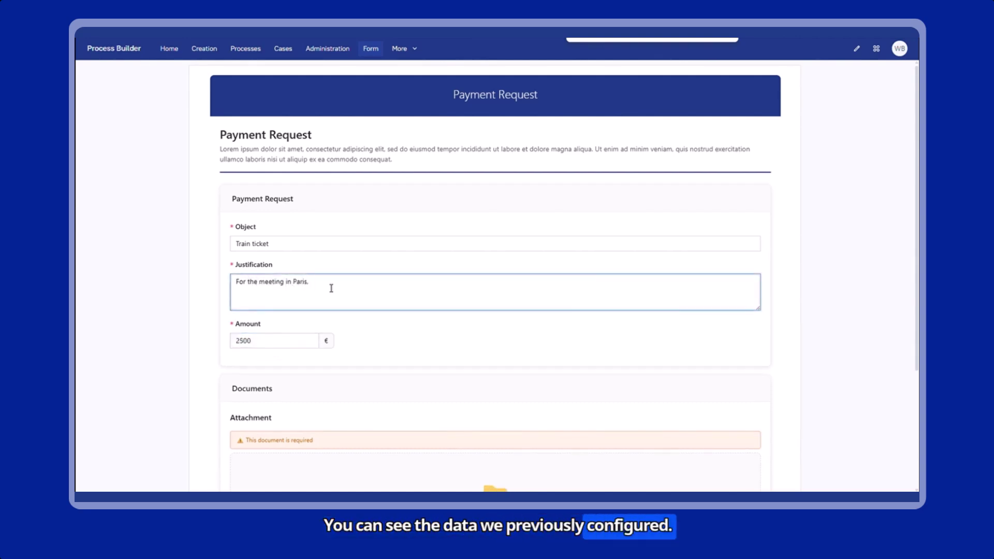
pyautogui.write('in private train !')
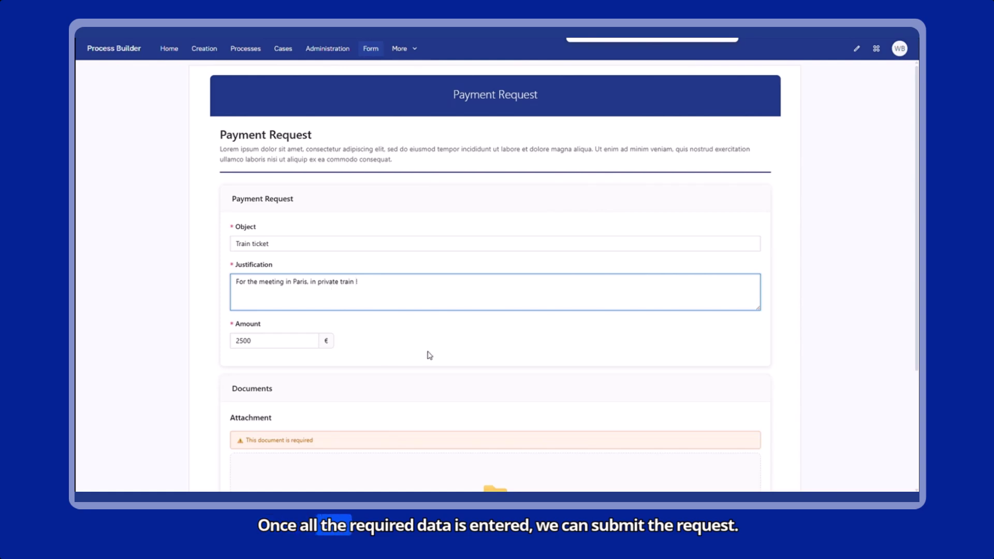
# Step: Upload Carte_Alan.pdf as the request's attachment and submit the payment request
pyautogui.click(430, 355)
pyautogui.scroll(-3, 429, 356)
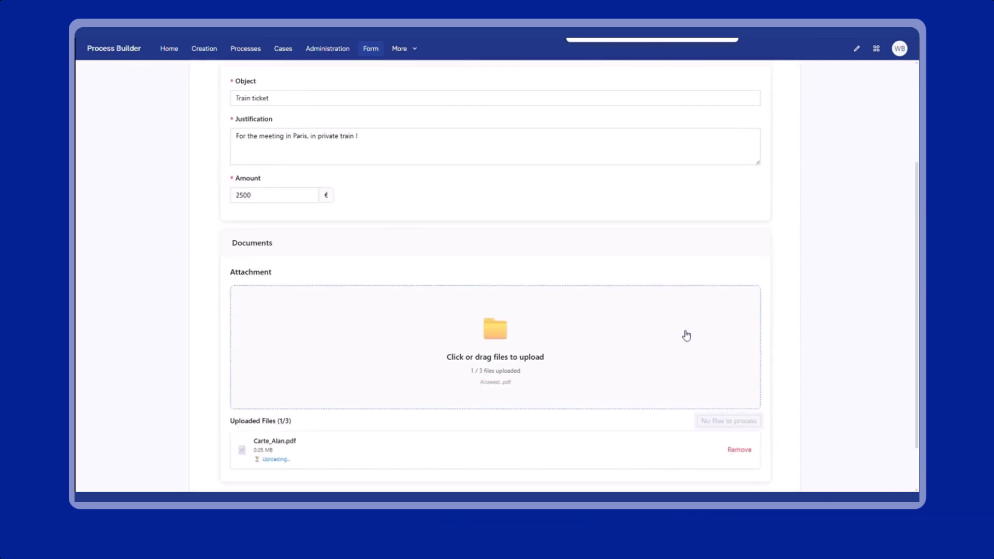
pyautogui.scroll(-3, 679, 326)
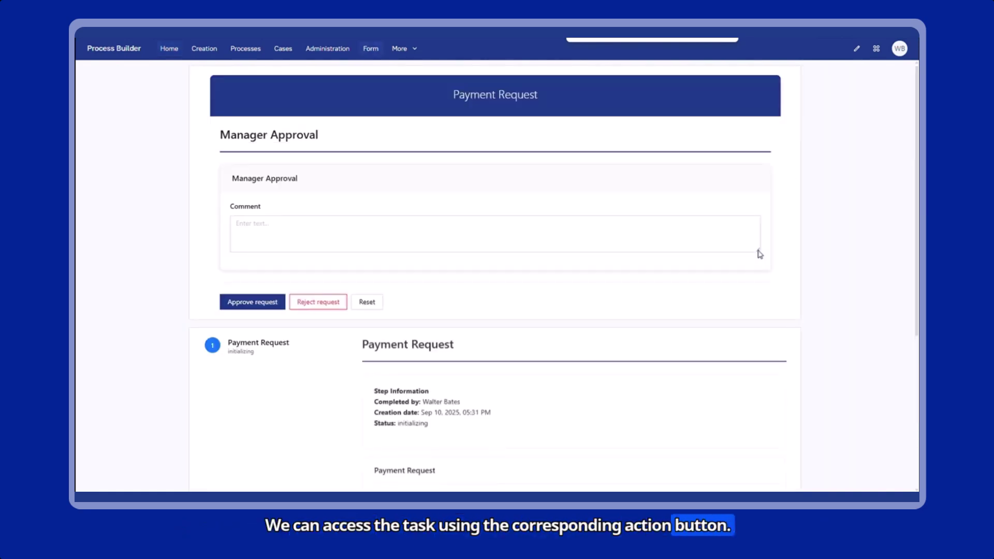
# Step: Enter the comment "Yes" in the Manager Approval task and approve the request
pyautogui.click(387, 226)
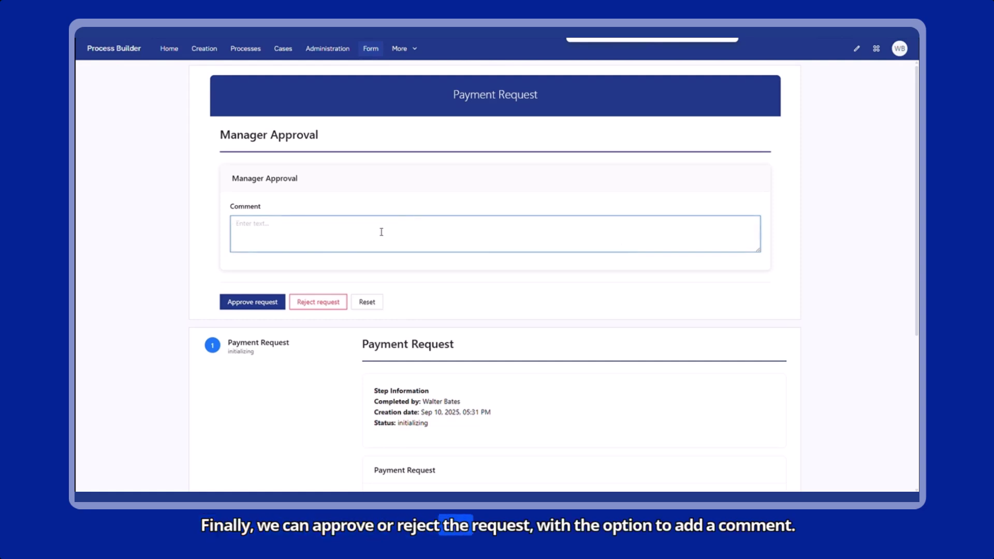
pyautogui.write('Yes')
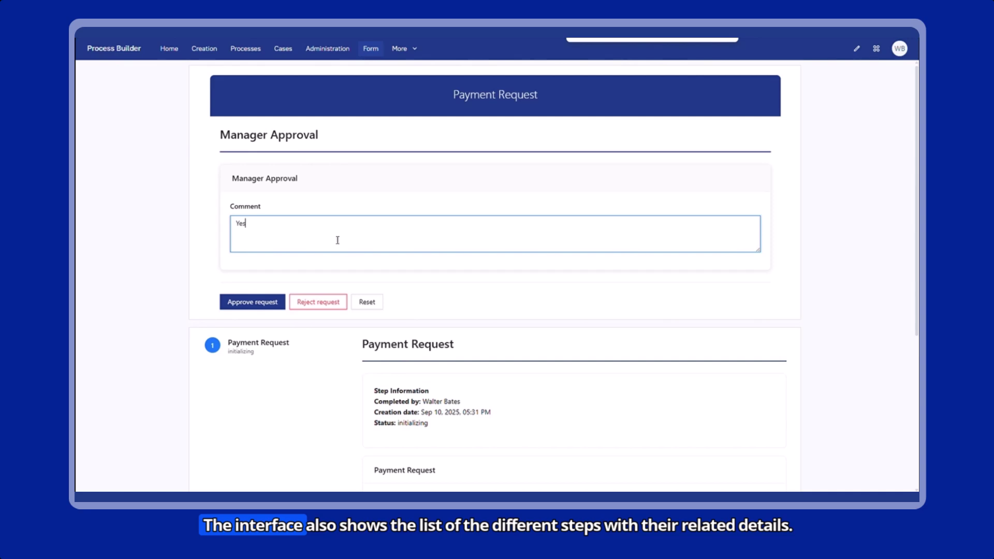
pyautogui.click(274, 301)
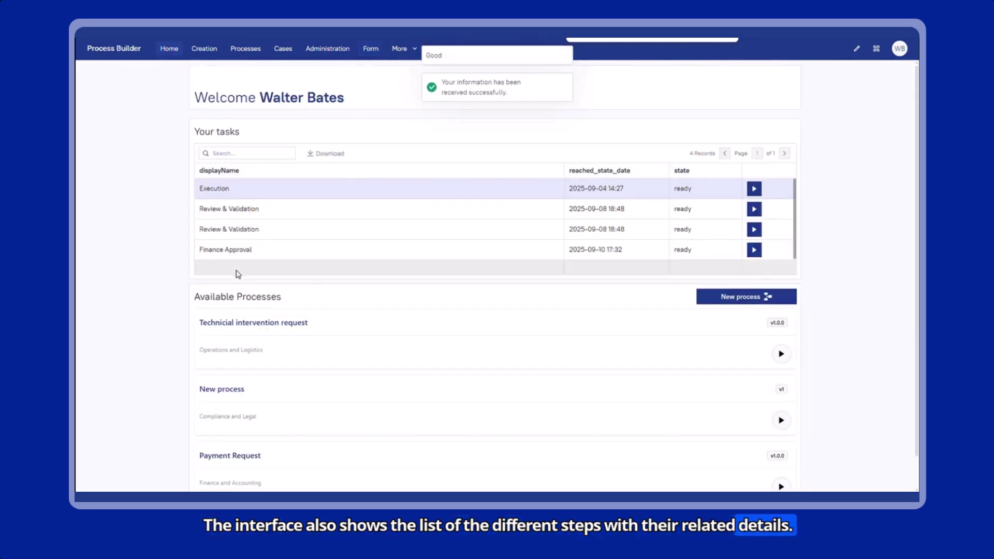
# Step: Open the Finance Approval task and enter the comment "Yes"
pyautogui.click(755, 250)
pyautogui.click(354, 241)
pyautogui.write('Yes')
# Step: Review the Payment Request and Manager Approval details in the Finance Approval task, and approve the request
pyautogui.scroll(-2, 354, 241)
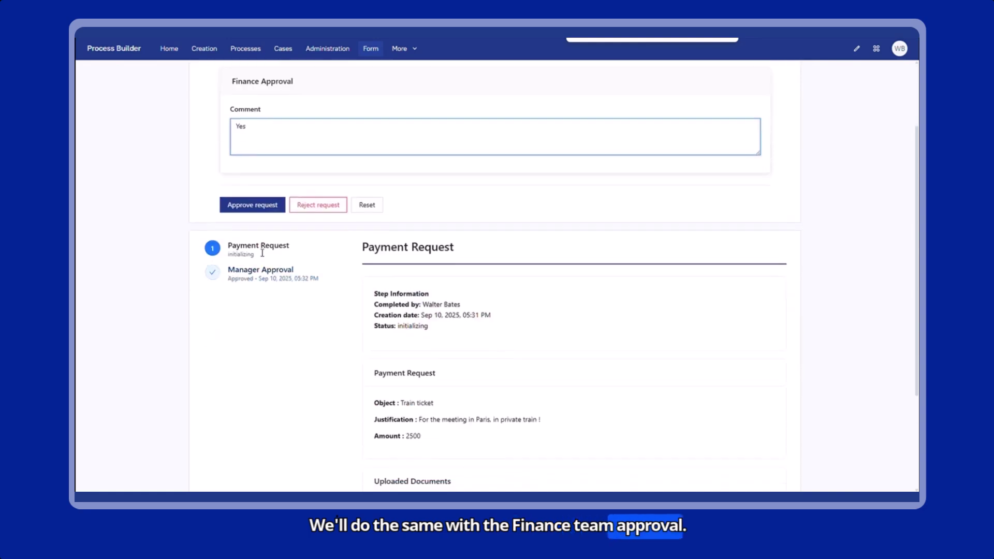
pyautogui.scroll(-3, 302, 360)
pyautogui.scroll(3, 302, 361)
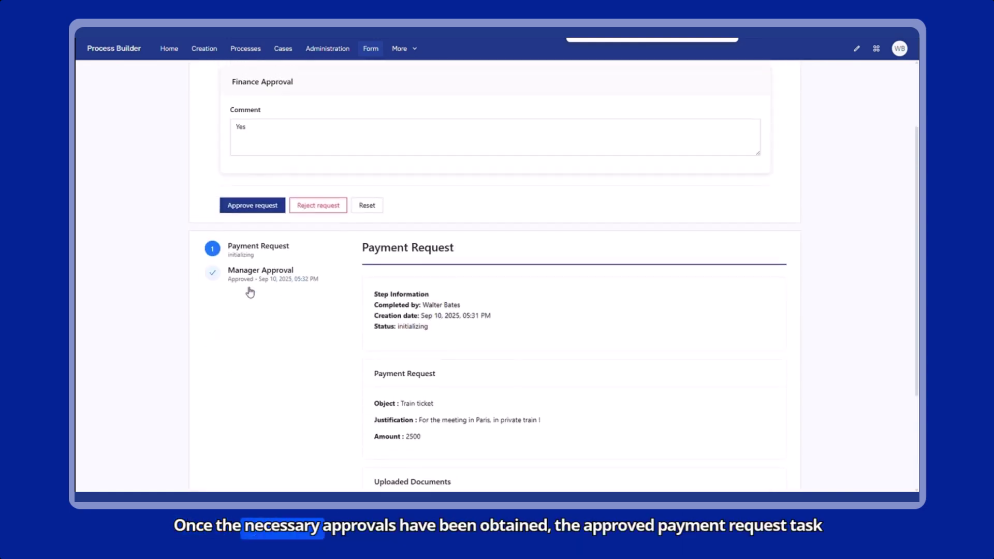
pyautogui.click(254, 282)
pyautogui.scroll(2, 279, 337)
pyautogui.click(254, 302)
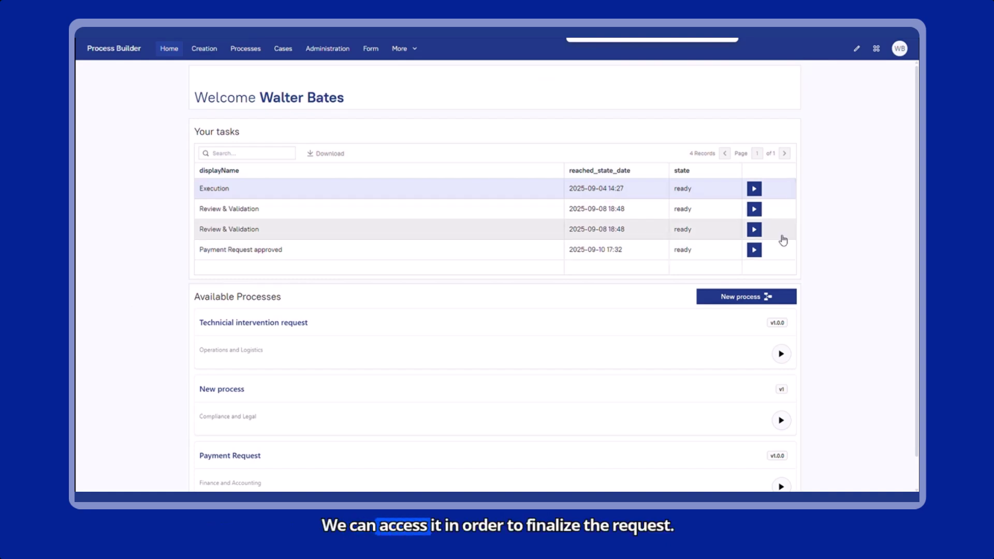
# Step: Open the Payment Request approved task and examine the details of the Payment Request, Manager Approval and Finance Approval steps
pyautogui.click(755, 254)
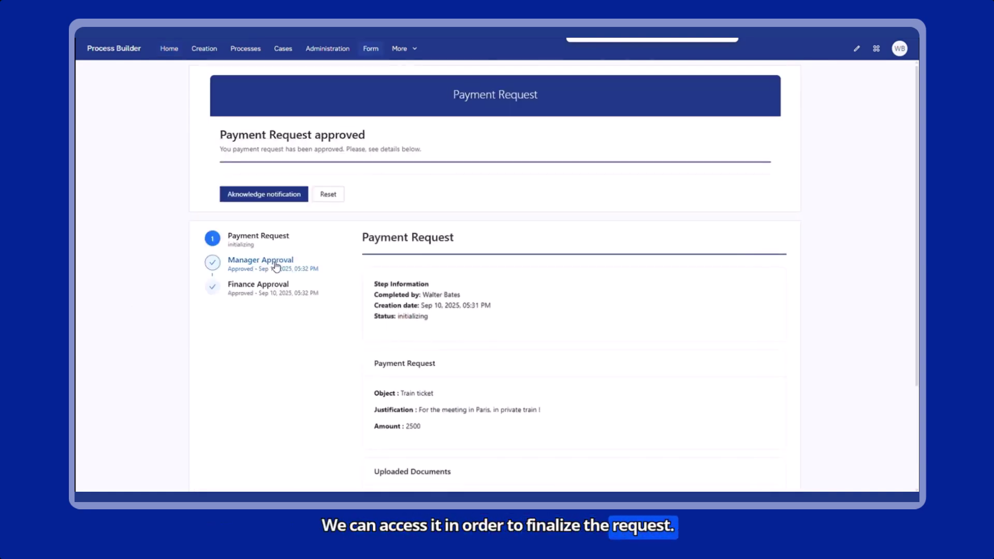
pyautogui.click(276, 267)
pyautogui.click(274, 285)
pyautogui.click(276, 268)
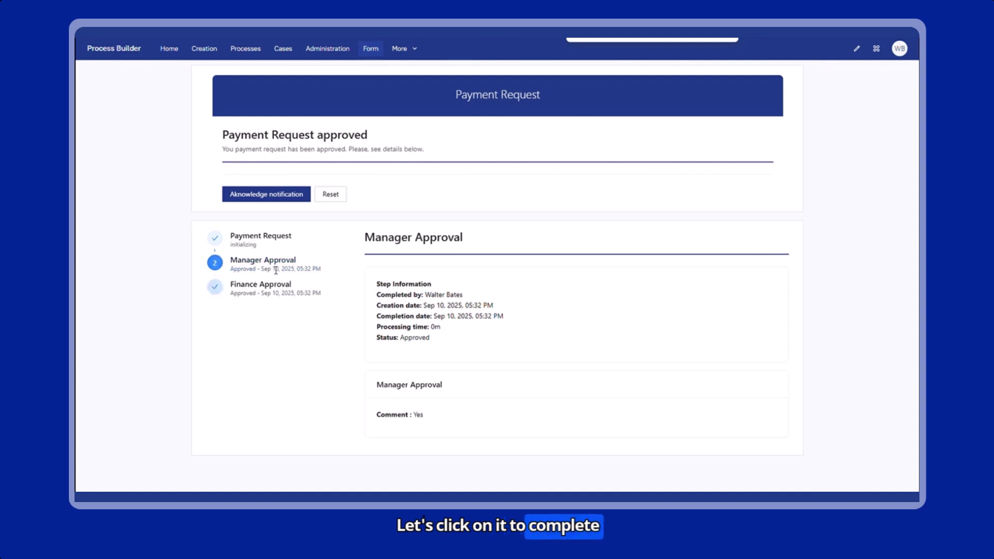
pyautogui.click(269, 241)
pyautogui.scroll(-3, 344, 314)
pyautogui.scroll(3, 310, 305)
pyautogui.click(274, 290)
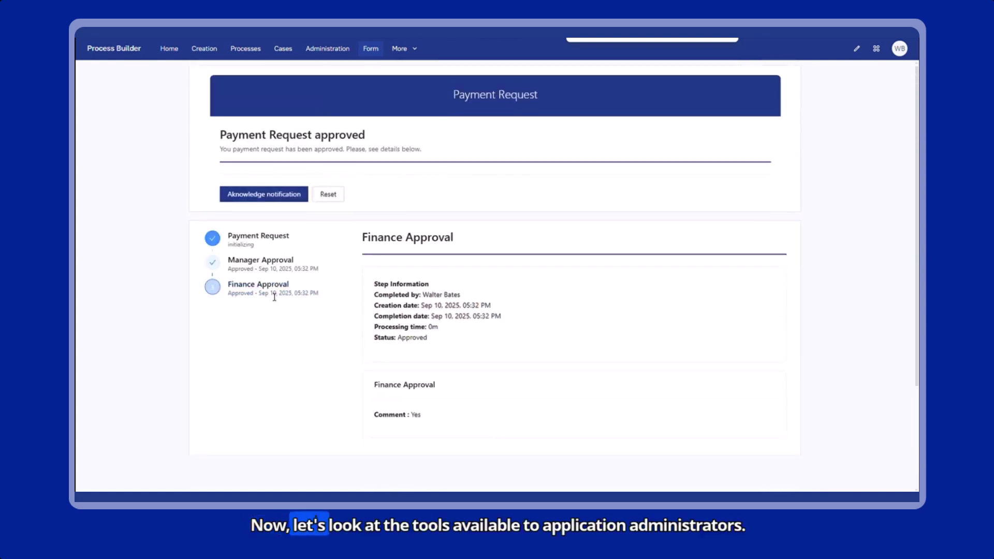